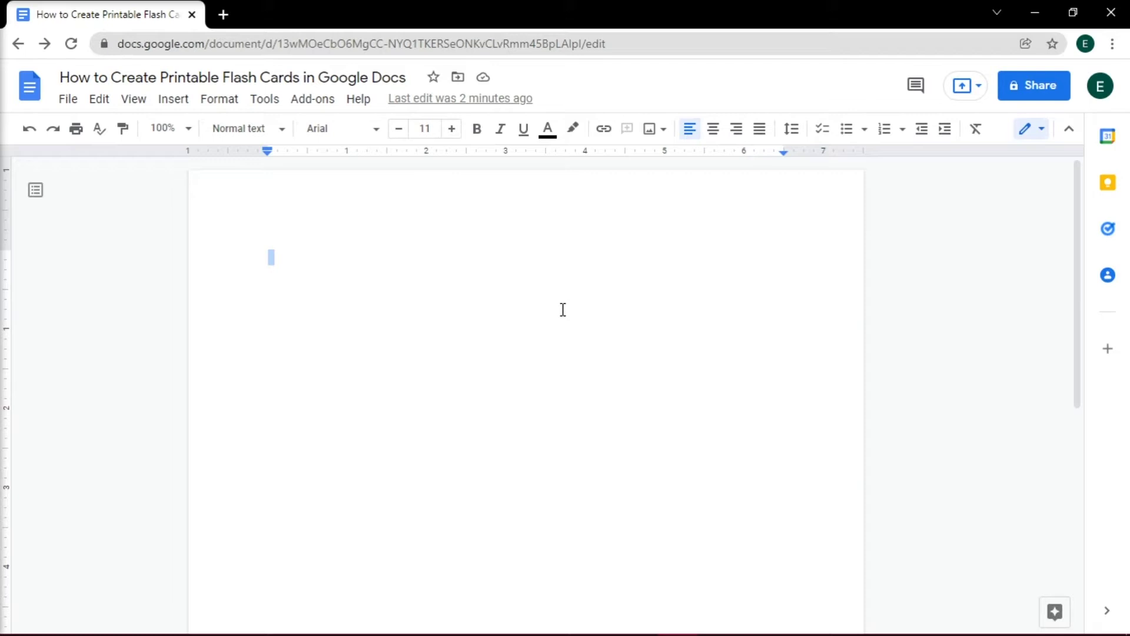
Step: Set the top, bottom, left and right page margins of the whole document to 0.5 inches
click(563, 309)
click(64, 101)
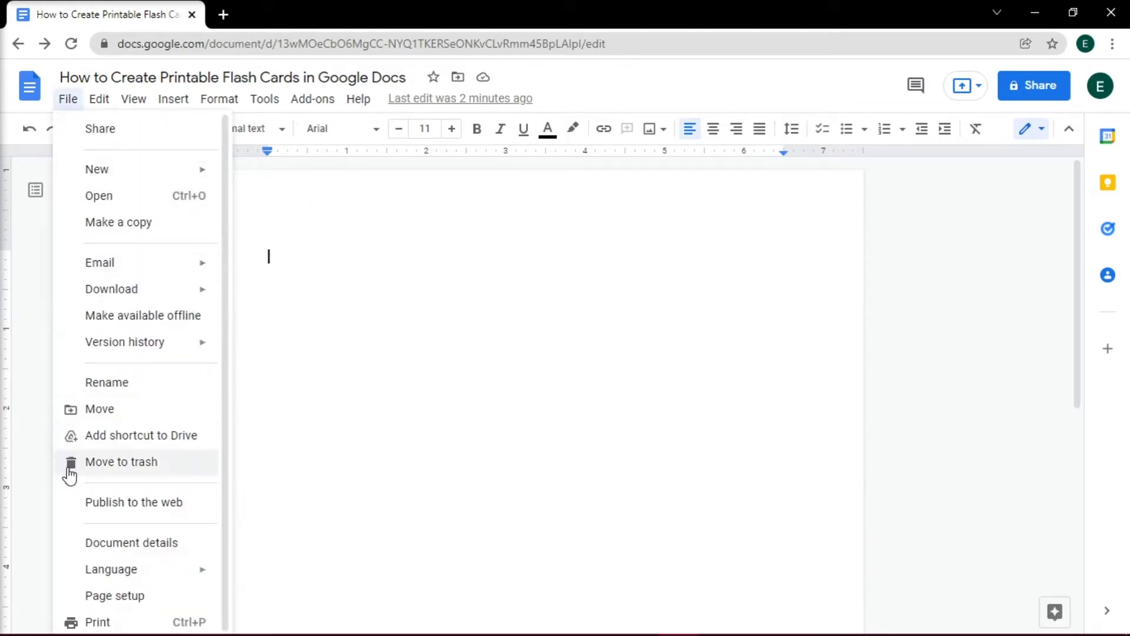
click(158, 595)
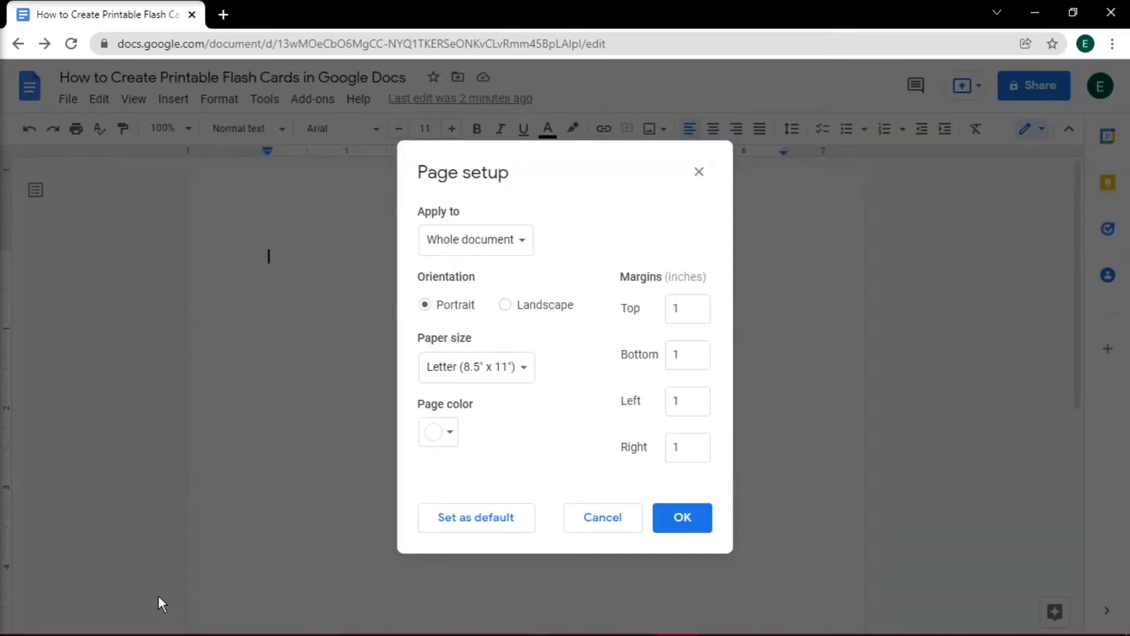
click(688, 319)
text(.5)
click(708, 363)
text(0.5)
click(661, 403)
text(0.5)
click(647, 440)
text(0.5)
drag(425, 277, 483, 284)
click(485, 284)
click(682, 521)
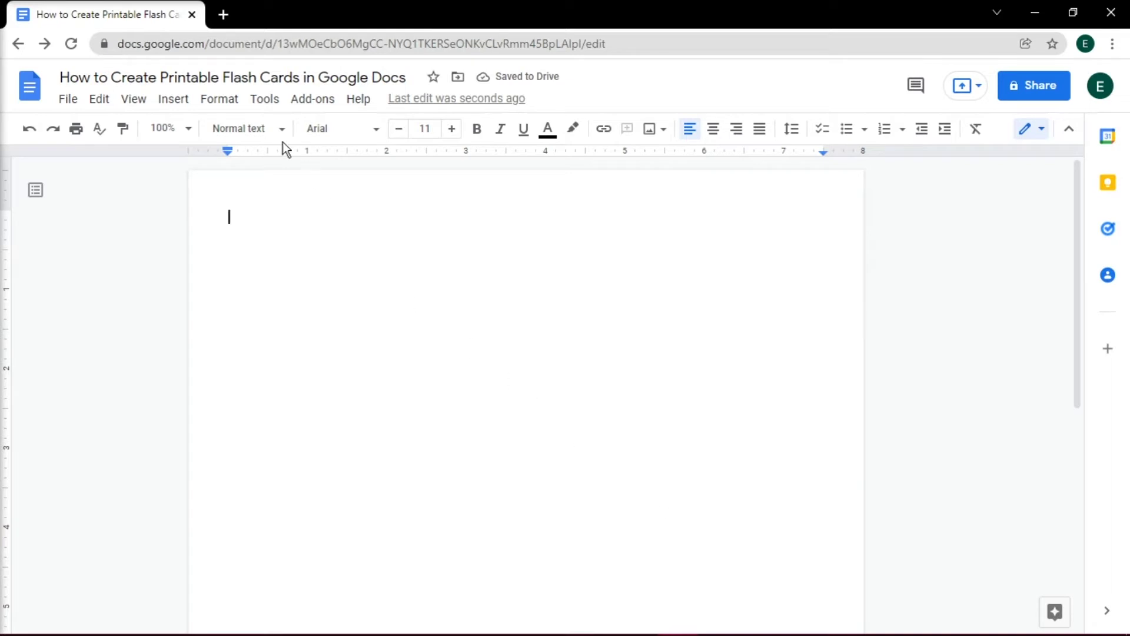
Step: Search the Google Workspace Marketplace for the Page Sizer add-on and open its details page
click(317, 107)
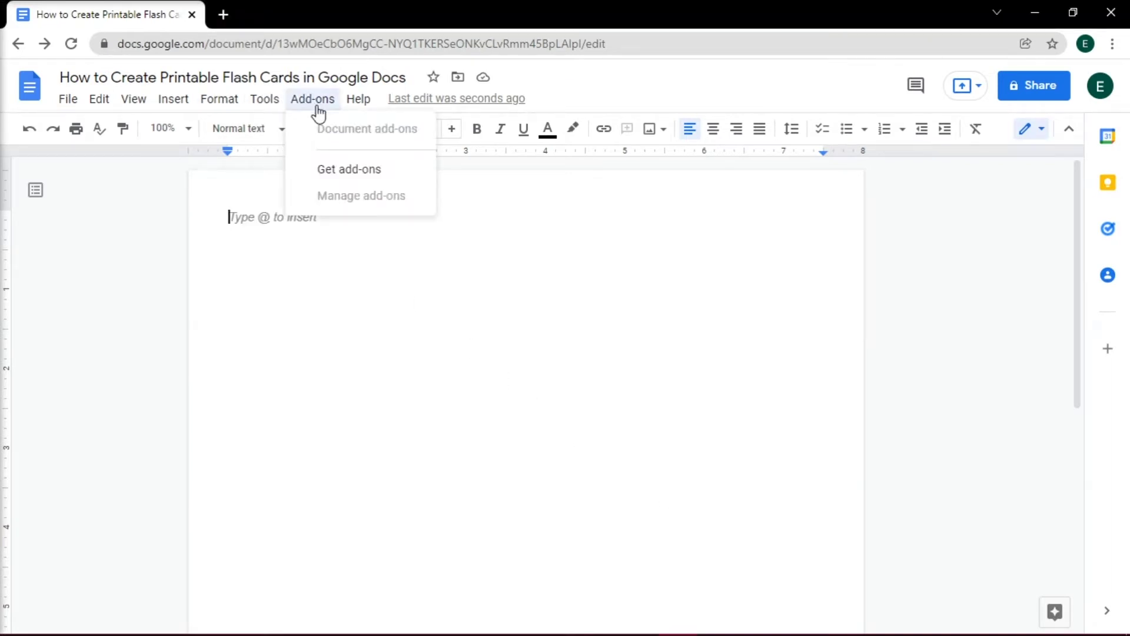
click(318, 169)
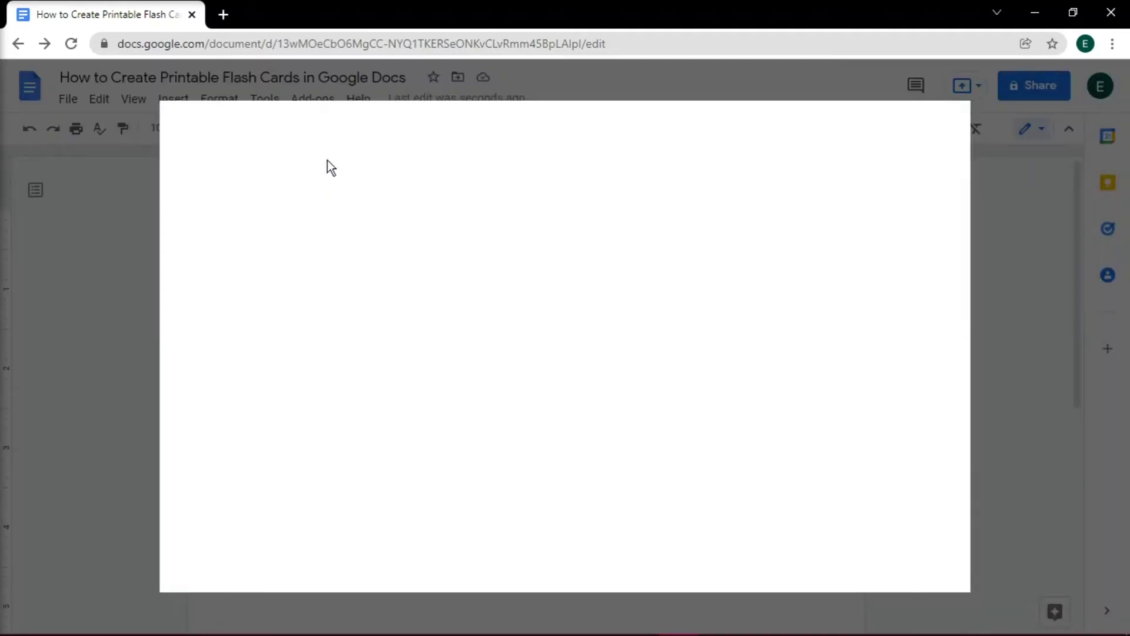
click(604, 129)
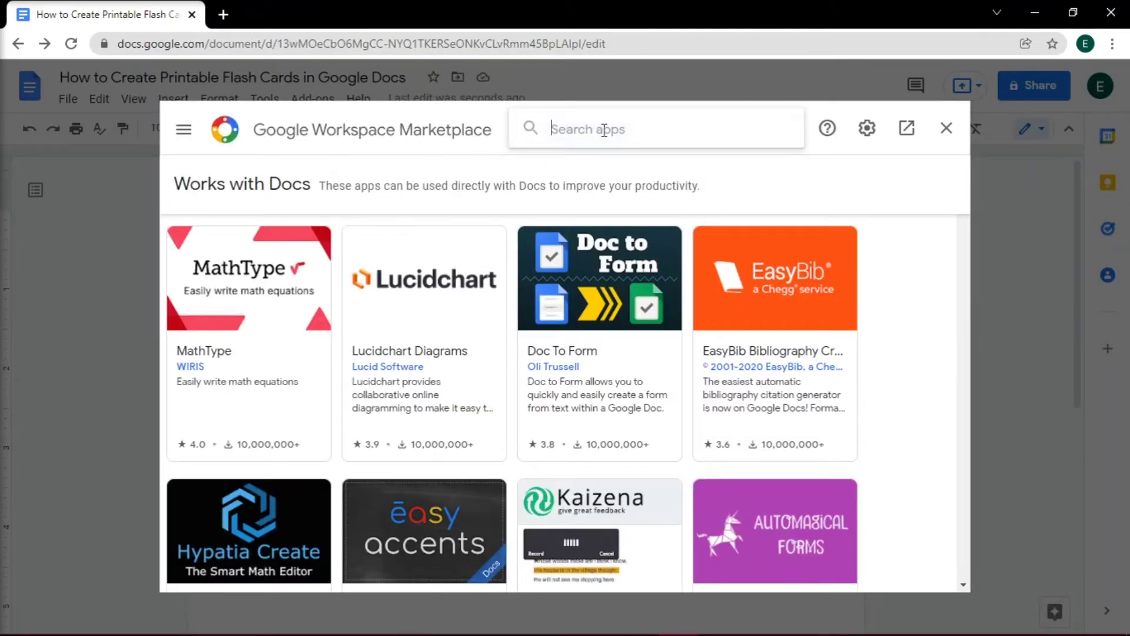
text(Page Sizer)
click(658, 144)
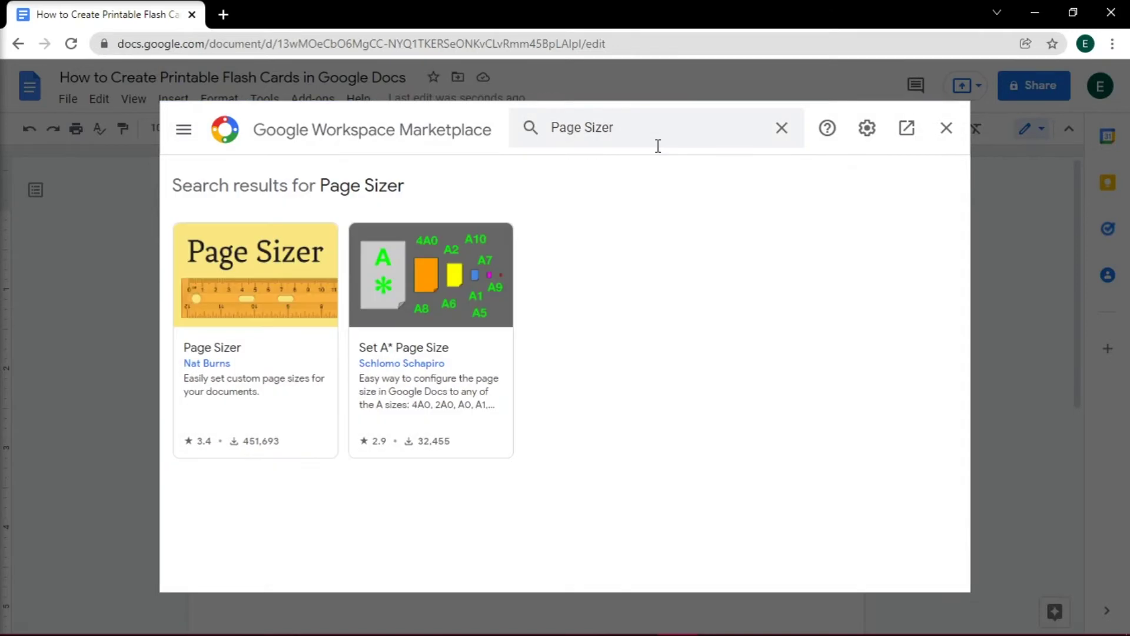
click(294, 306)
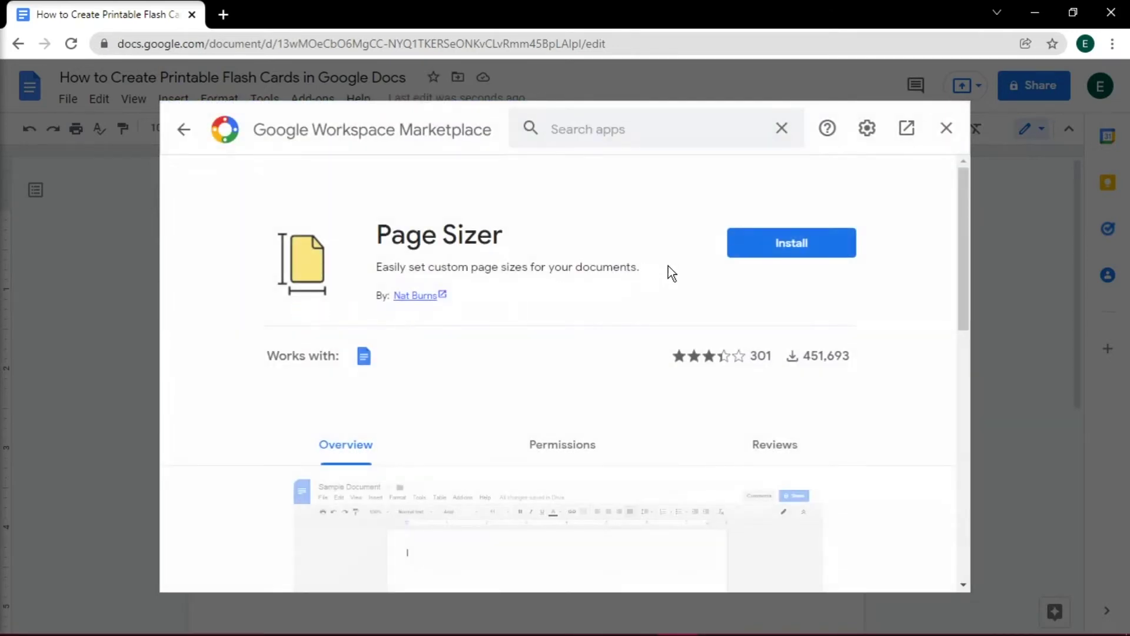
Step: Install the Page Sizer add-on, allowing it access to the Google account, and return to the document
click(825, 246)
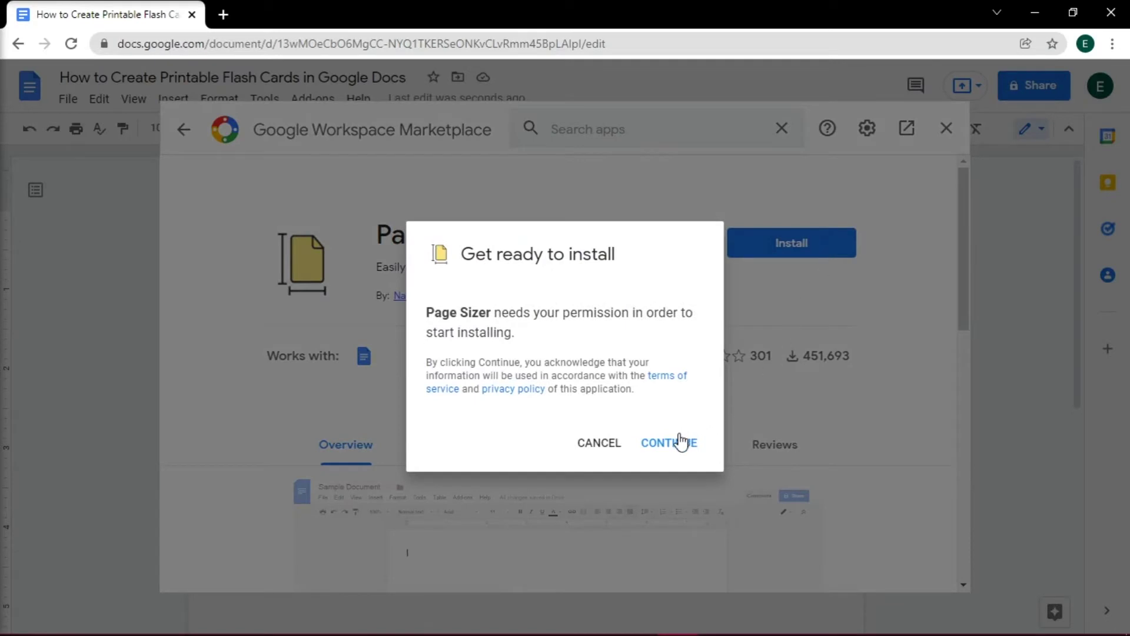
click(680, 441)
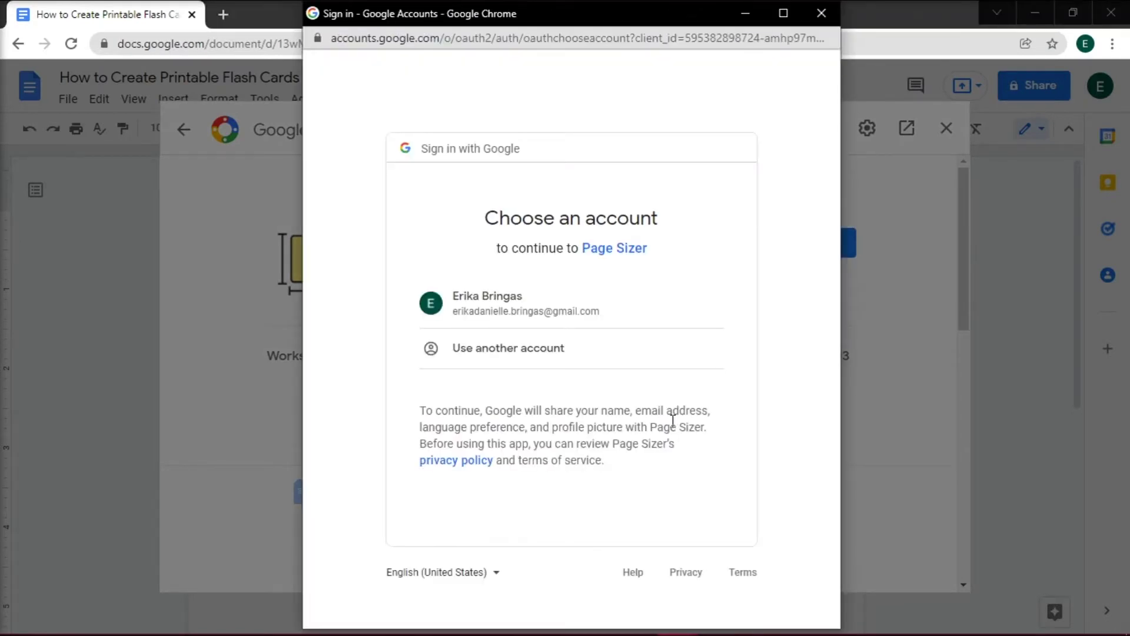
click(655, 314)
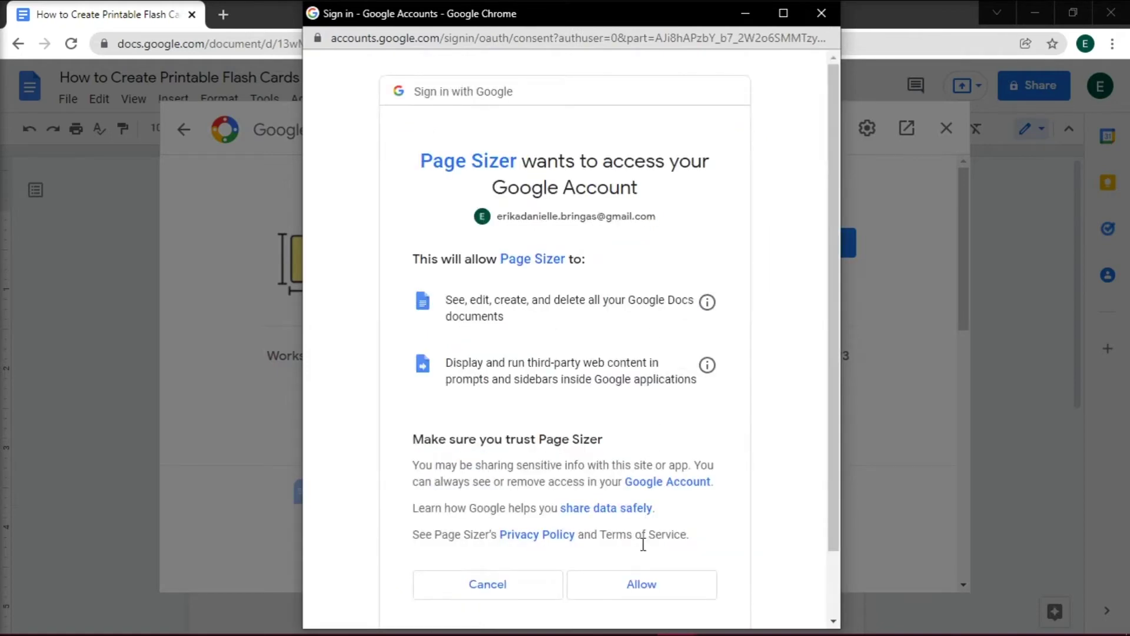
click(640, 585)
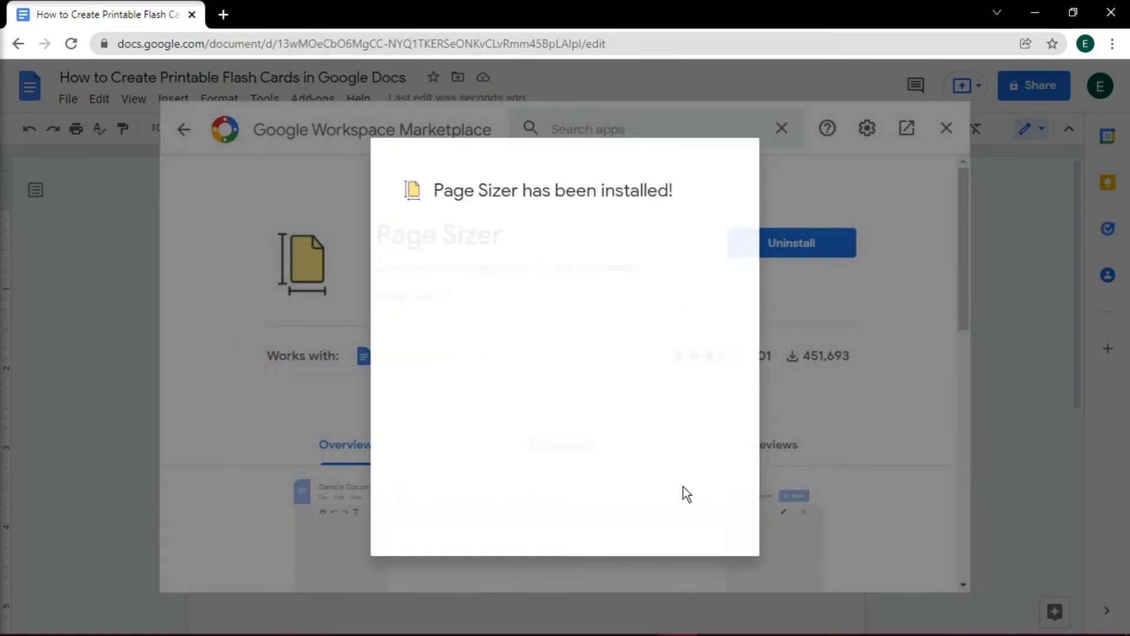
click(718, 525)
click(946, 128)
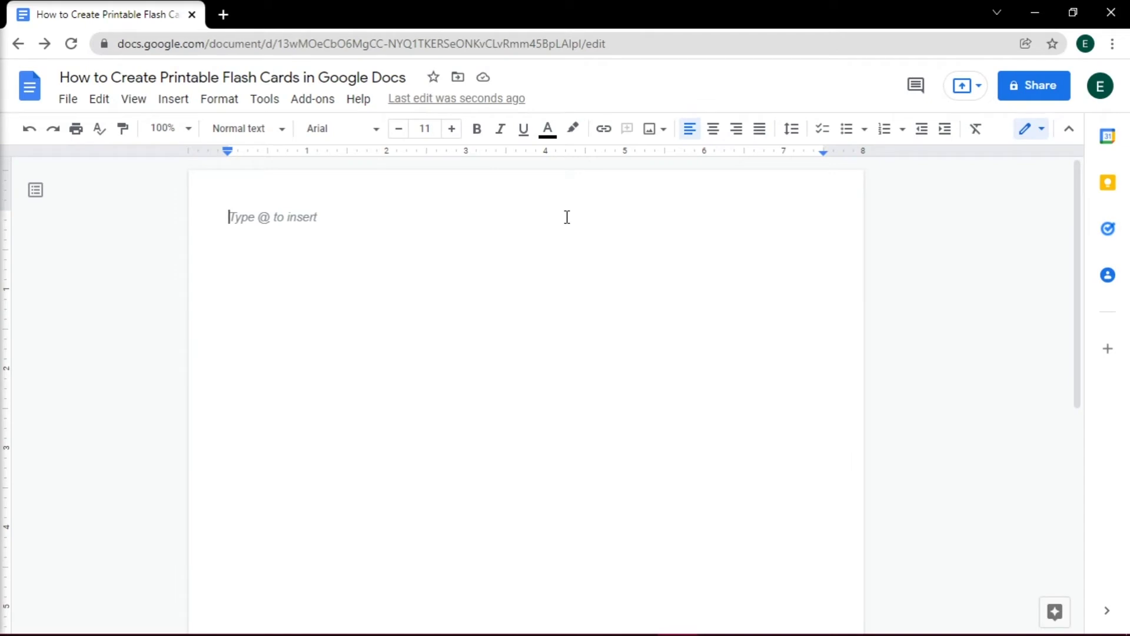
Step: Use Page Sizer to apply a custom page size of 4 inches wide by 6 inches high
click(312, 100)
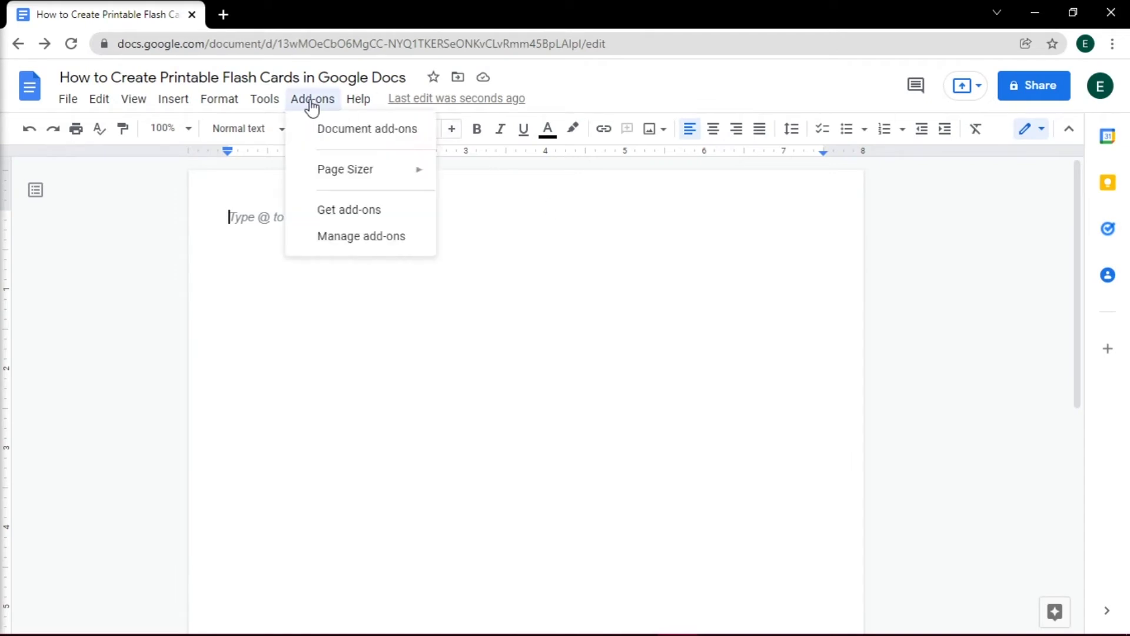
mouse_move(432, 174)
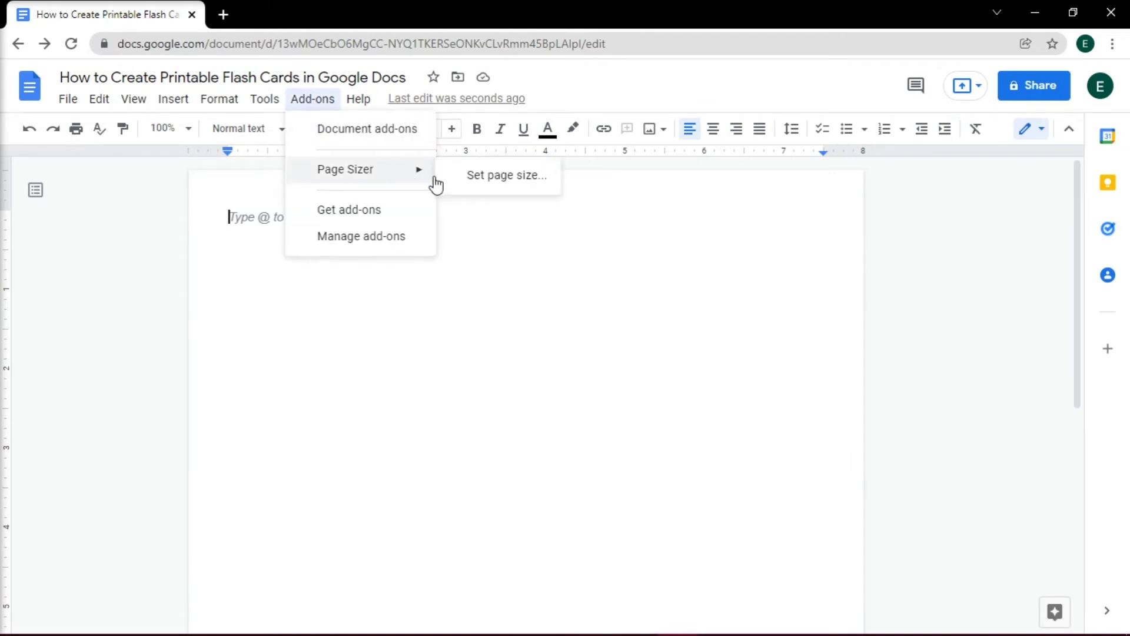
click(496, 175)
drag(515, 333, 483, 332)
text(4)
drag(525, 363, 492, 372)
text(6)
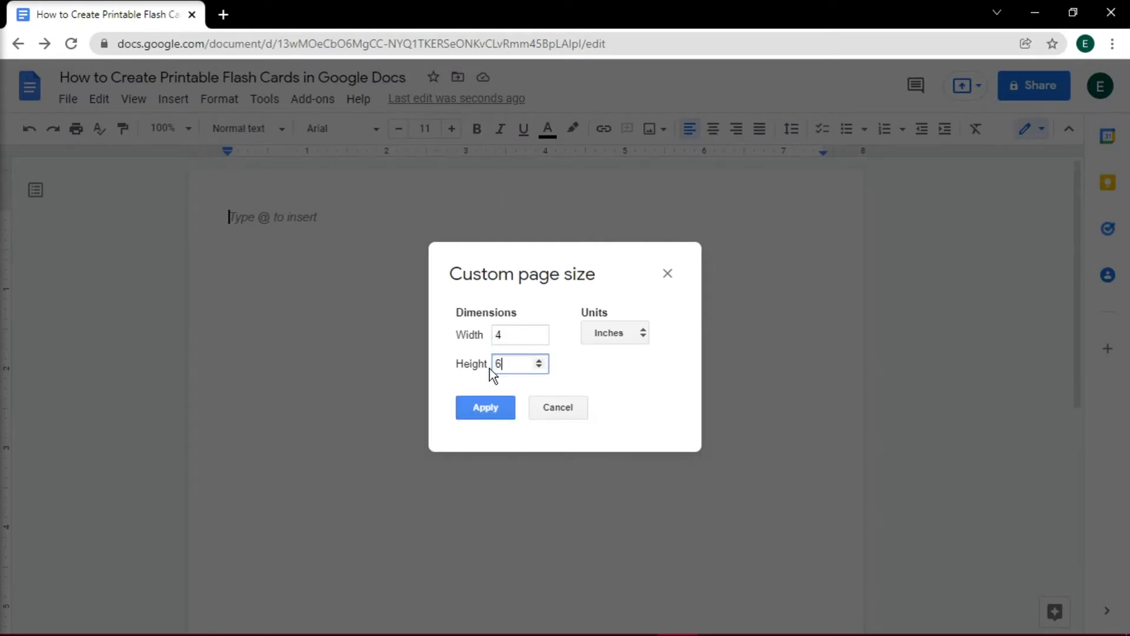
click(482, 408)
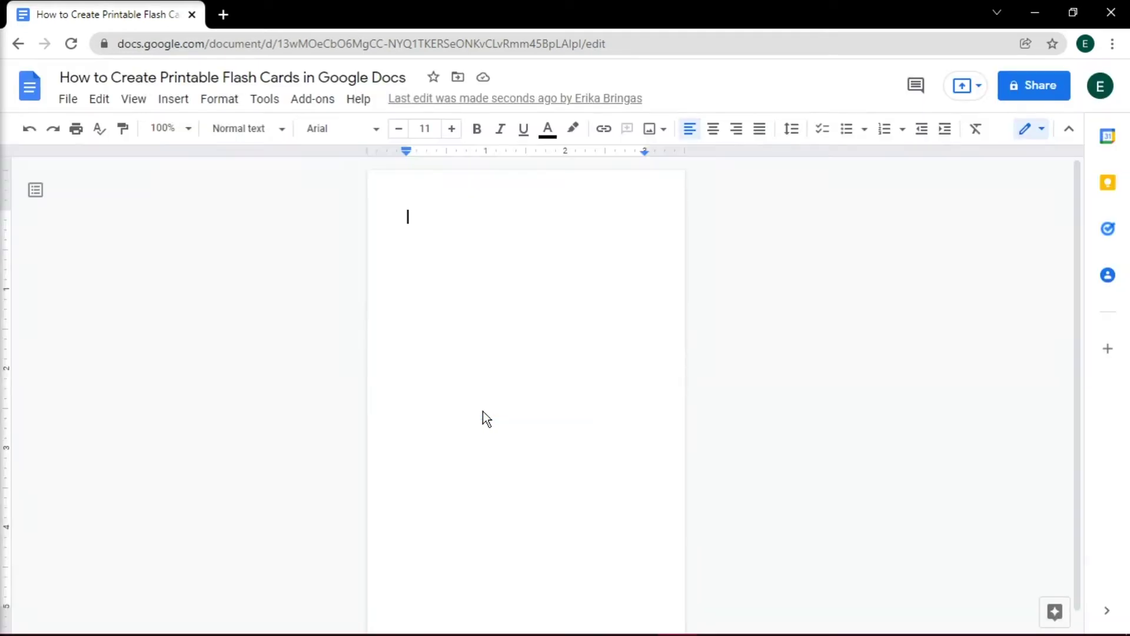
Step: Enter the word FISH on the page and set its font size to 65
text(FISH)
key(ctrl+a)
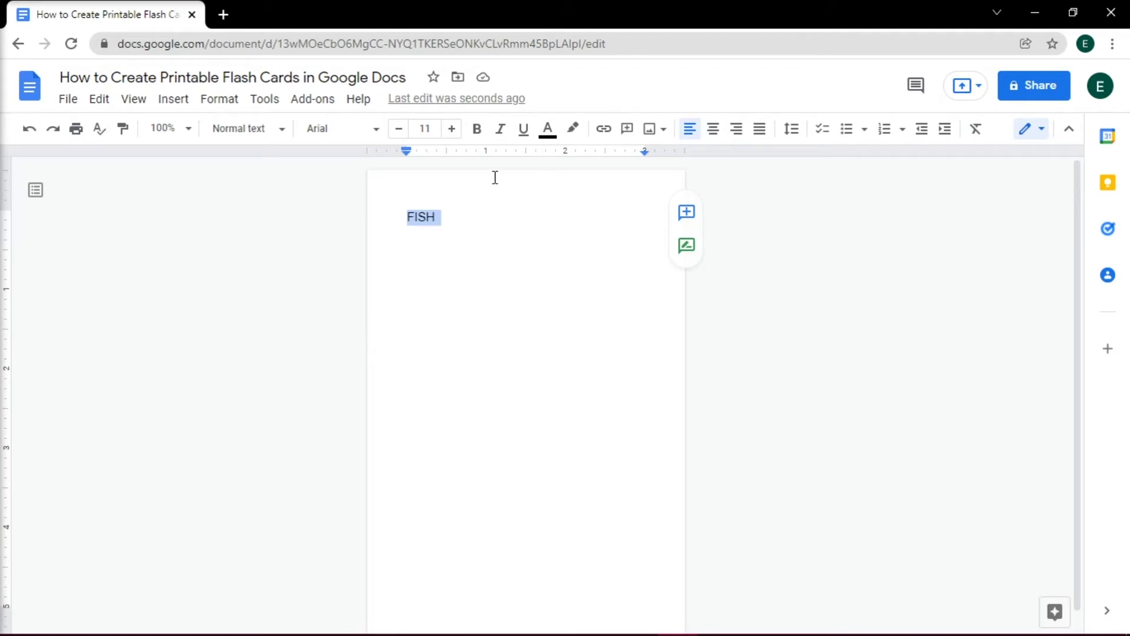
click(437, 125)
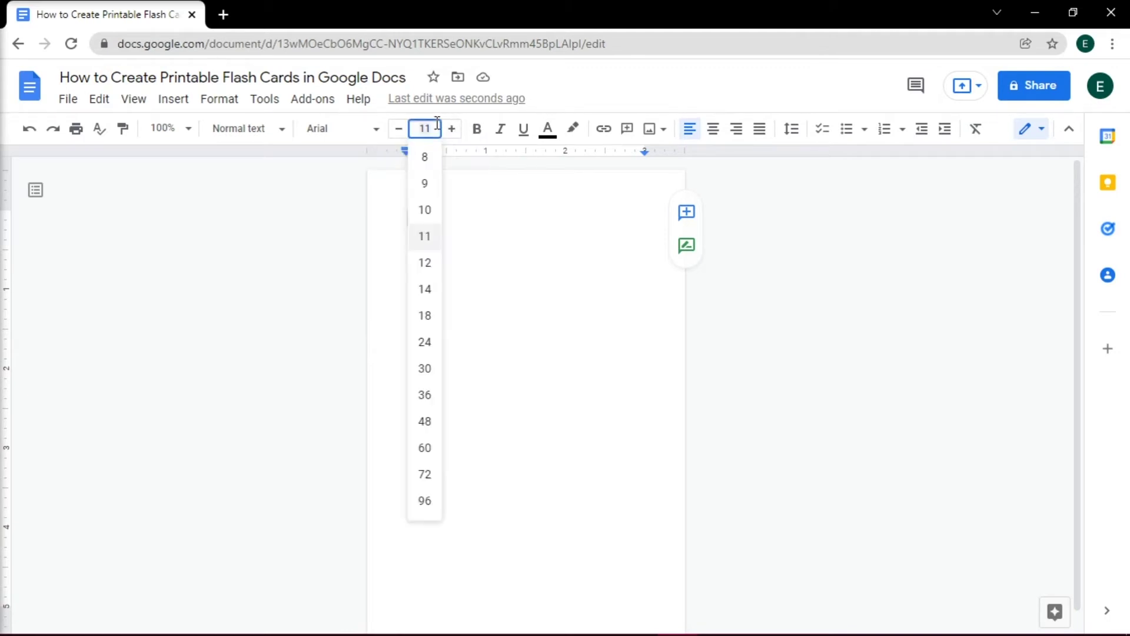
text(65)
key(Return)
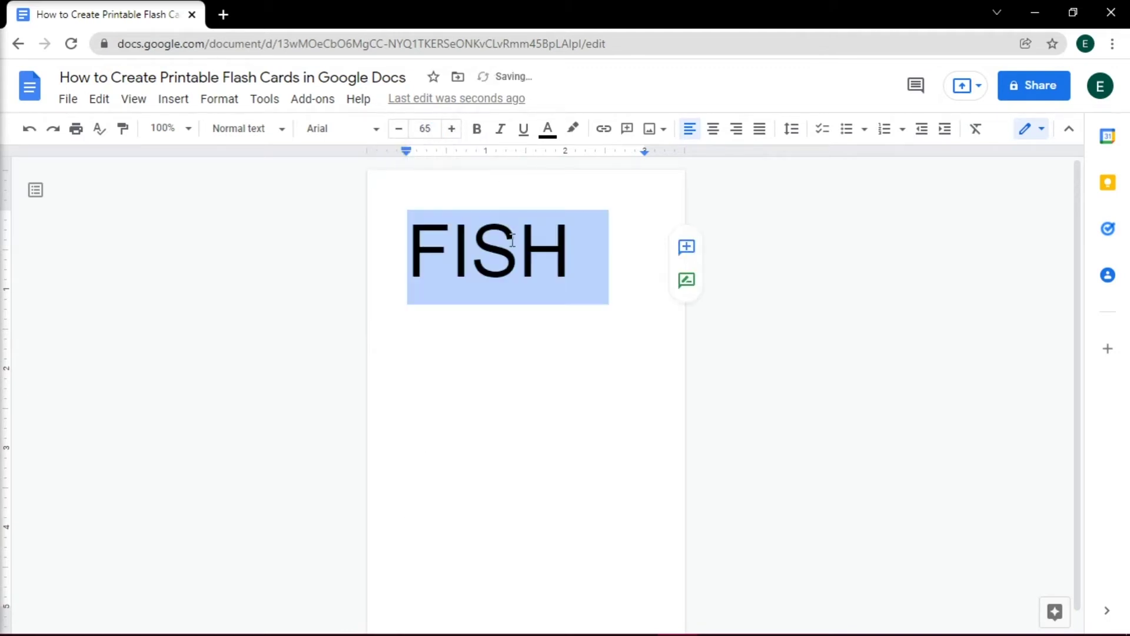
Step: Change the word FISH to the Cinzel font in bold
click(347, 129)
click(365, 302)
click(347, 129)
click(376, 250)
click(477, 129)
Step: Add two blank lines above FISH and center the word on the page
click(713, 132)
click(441, 259)
key(Return)
key(Return)
key(Return)
key(BackSpace)
key(BackSpace)
key(BackSpace)
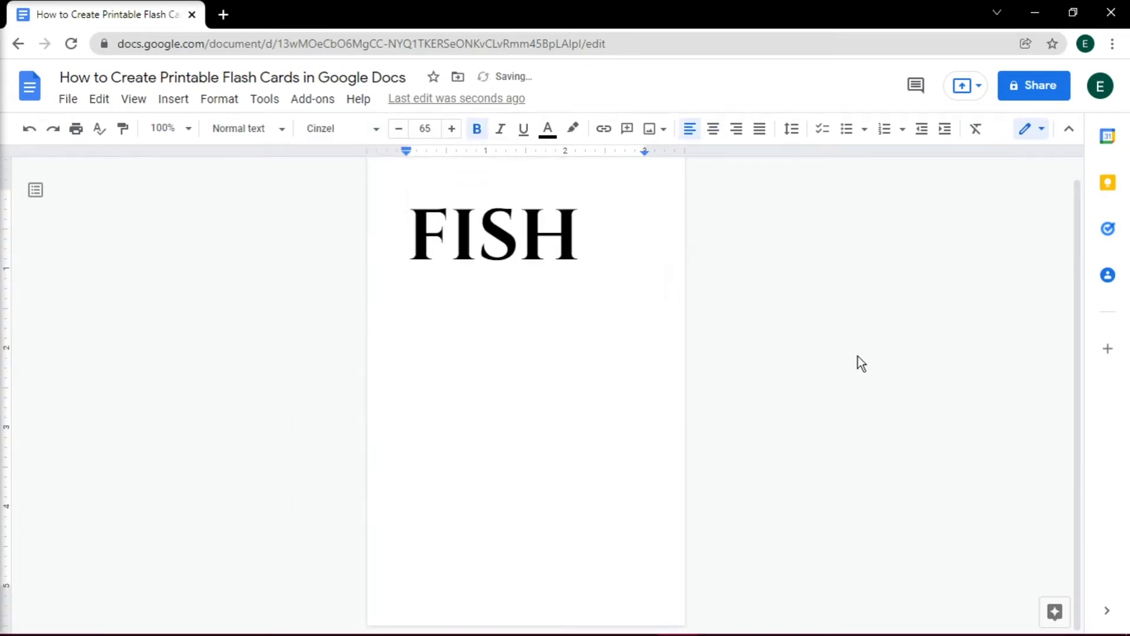
key(Return)
key(Return)
click(718, 131)
scroll(563, 222, up, 1)
click(563, 222)
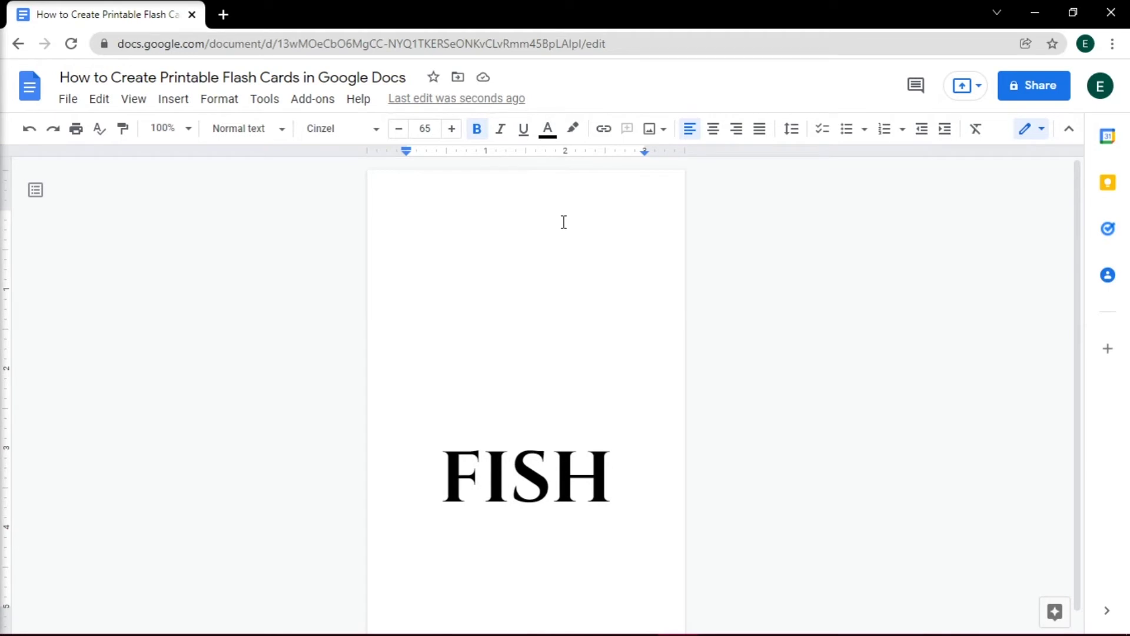
Step: Upload the fish picture from the computer into the first blank line above FISH
click(183, 103)
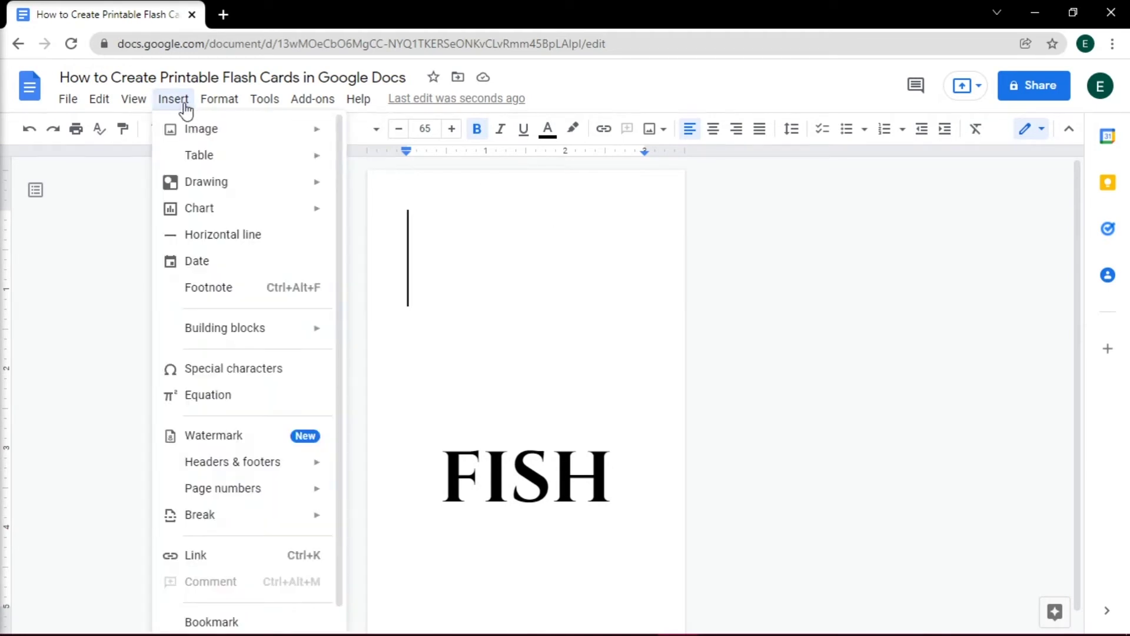
mouse_move(203, 128)
click(388, 134)
double_click(275, 170)
Step: Place the fish picture behind the text and fix its position on the page
click(499, 285)
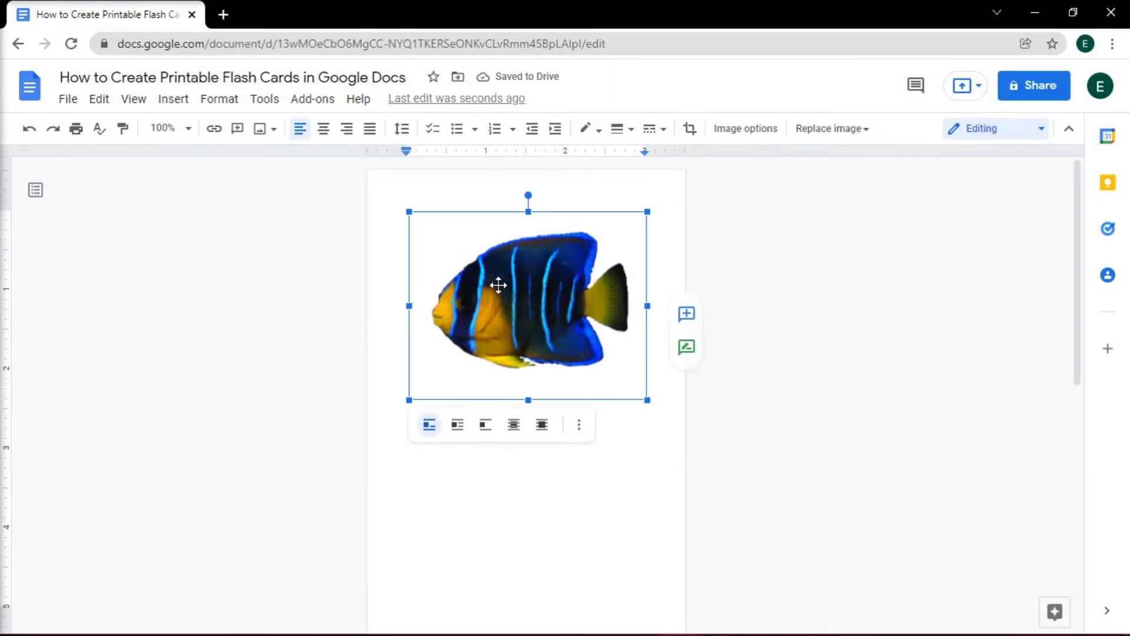
click(513, 429)
click(609, 437)
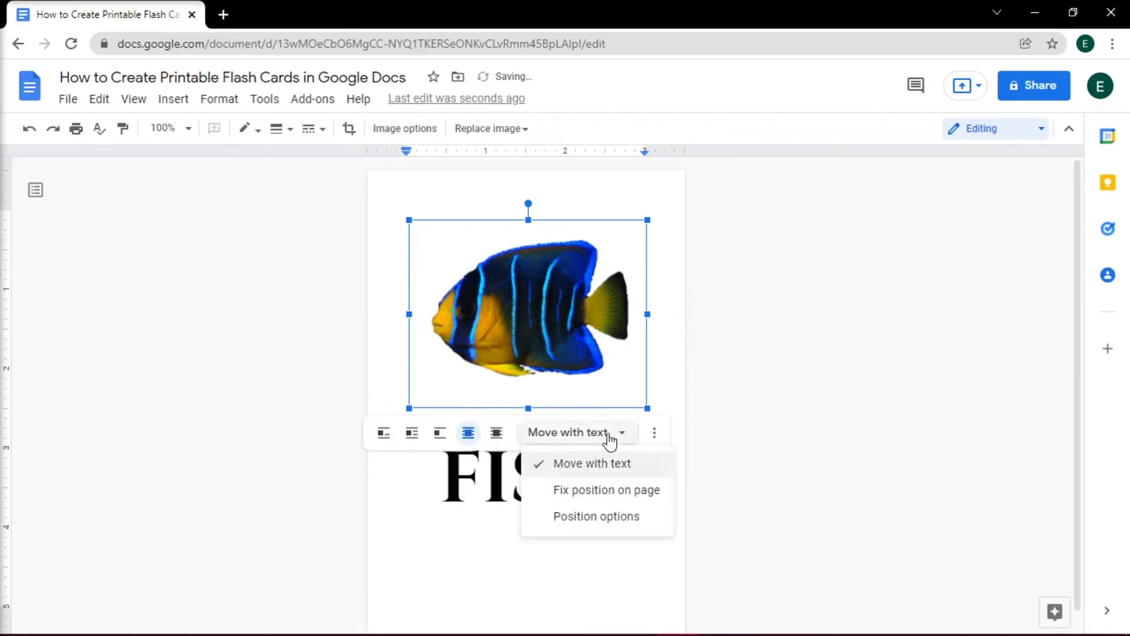
click(606, 490)
Step: Enlarge the fish picture slightly and position it centrally above the word FISH
drag(647, 408, 689, 441)
drag(614, 365, 588, 372)
click(652, 511)
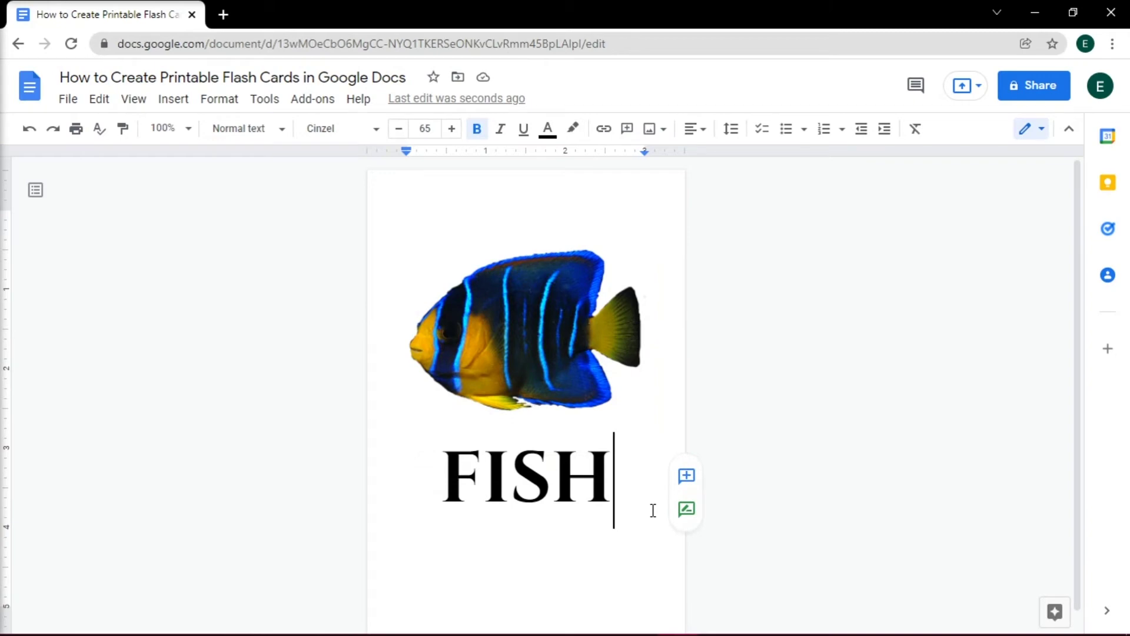
Step: Color the word FISH dark blue
scroll(652, 510, down, 1)
drag(638, 489, 447, 486)
click(547, 129)
click(686, 340)
Step: Add a new page after FISH with the word MONKEY at font size 45
click(635, 470)
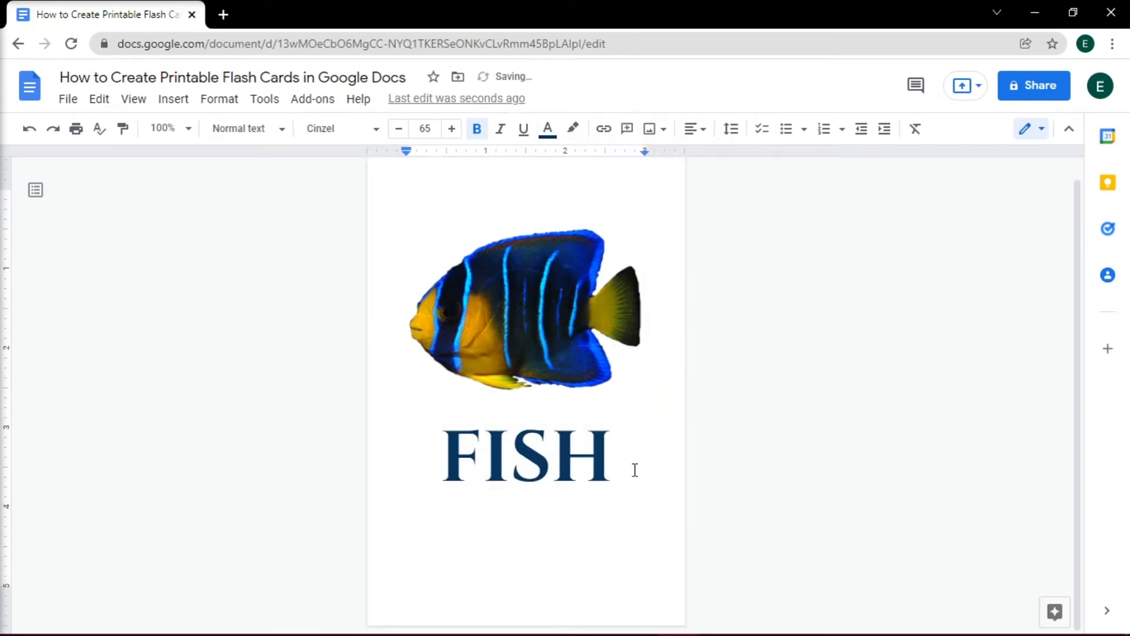
key(ctrl+Return)
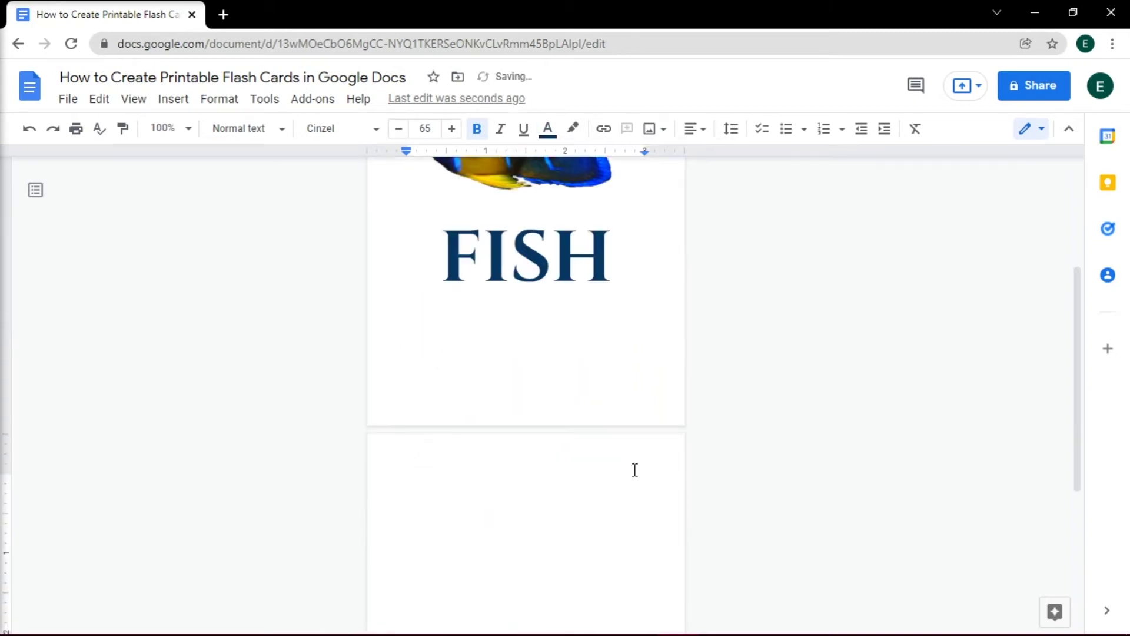
text(MONKEY)
drag(430, 407, 623, 492)
click(427, 129)
text(45)
key(Return)
Step: Add two blank lines above MONKEY and place the cursor on the first one
key(Left)
key(Return)
key(Return)
key(Up)
key(Up)
Step: Insert a picture on the MONKEY card and adjust the word's spacing beneath it
click(173, 99)
click(365, 130)
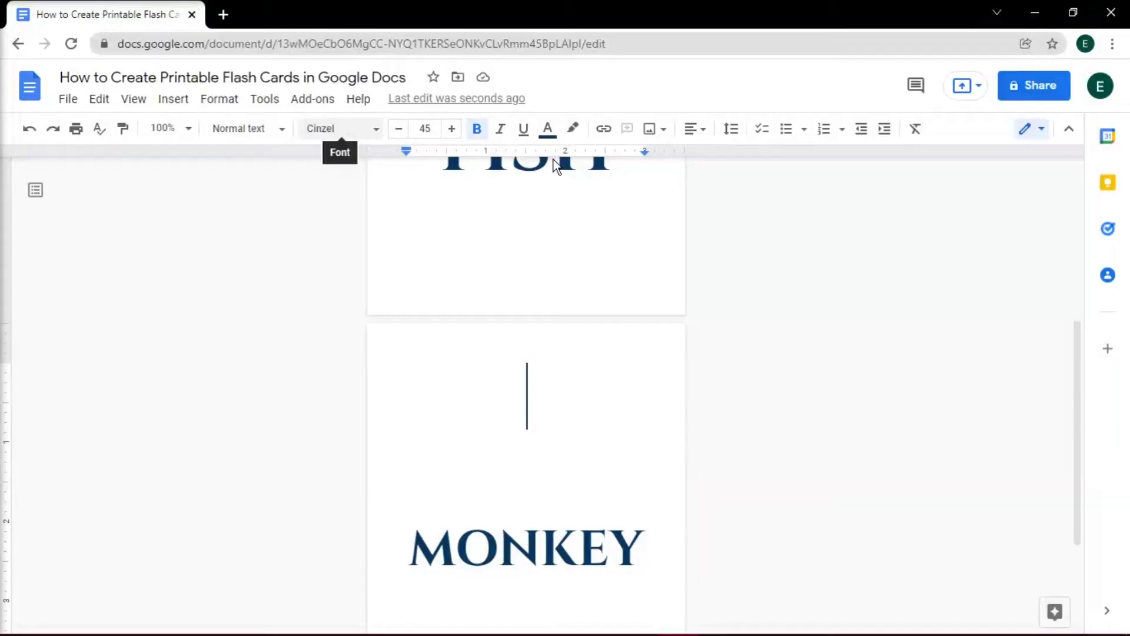
click(469, 471)
click(412, 381)
key(Return)
key(Return)
Step: Enlarge the picture on the MONKEY card and position it above the word
click(532, 347)
drag(653, 440, 734, 508)
drag(565, 376, 517, 346)
Step: Add a new page after MONKEY with the word DOLPHIN at font size 42
click(648, 529)
key(ctrl+Return)
text(DOLPHIN)
triple_click(559, 374)
click(399, 128)
click(399, 128)
click(399, 128)
Step: Add two blank lines above DOLPHIN and place the cursor on the first one
key(Left)
key(Return)
key(Return)
key(Up)
key(Up)
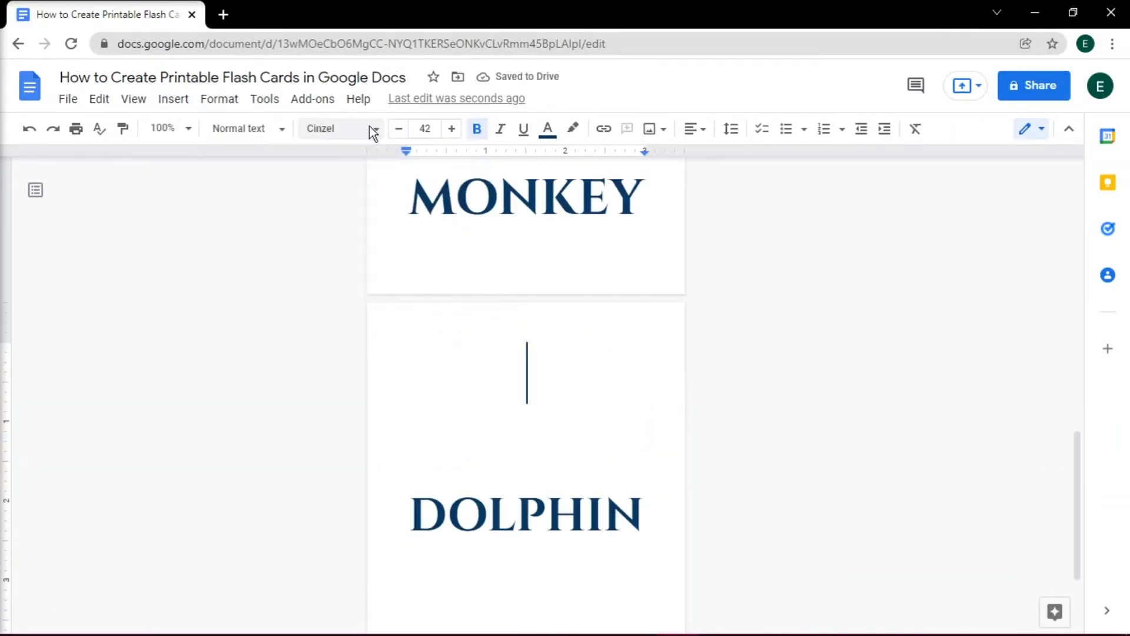
Step: Insert a picture on the DOLPHIN card and adjust the word's spacing beneath it
double_click(557, 424)
click(514, 356)
click(414, 373)
key(Return)
key(Return)
Step: Add a new page after DOLPHIN with the word COW at font size 65
key(End)
key(ctrl+Return)
text(COW)
double_click(527, 296)
click(428, 129)
text(65)
key(Return)
Step: Add two blank lines above COW and place the cursor on the first one
key(Left)
key(Return)
key(Return)
key(Up)
key(Up)
Step: Insert a picture on the COW card, enlarge it and position it above the word
click(219, 98)
click(400, 128)
double_click(353, 164)
click(469, 394)
drag(648, 370, 694, 401)
drag(582, 289, 524, 329)
scroll(517, 305, down, 1)
click(457, 462)
click(573, 359)
click(654, 443)
click(557, 532)
Step: Add a new page after COW with the word BIRD and two blank lines above it
click(624, 476)
key(ctrl+Return)
text(BIRD)
click(434, 520)
key(Return)
key(Return)
key(Up)
Step: Upload a picture from the computer to the BIRD card, enlarge it and position it above the word
click(173, 99)
mouse_move(186, 131)
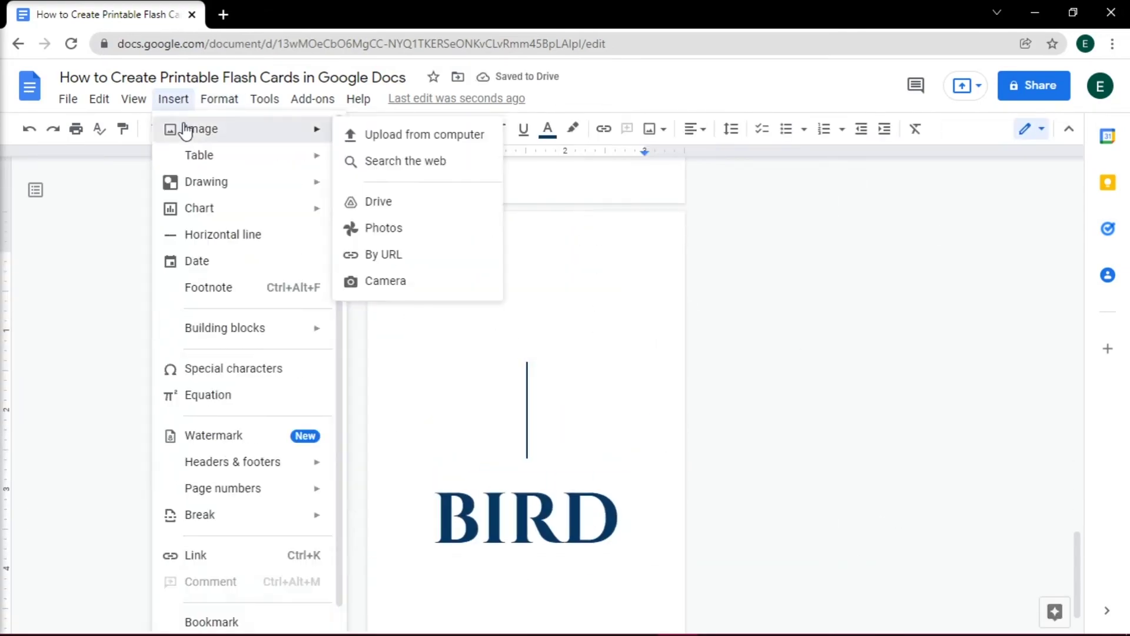
click(424, 135)
double_click(353, 165)
click(514, 602)
drag(646, 477, 678, 505)
drag(565, 406, 565, 430)
Step: Start a new drawing from the FISH card
scroll(806, 408, up, 20)
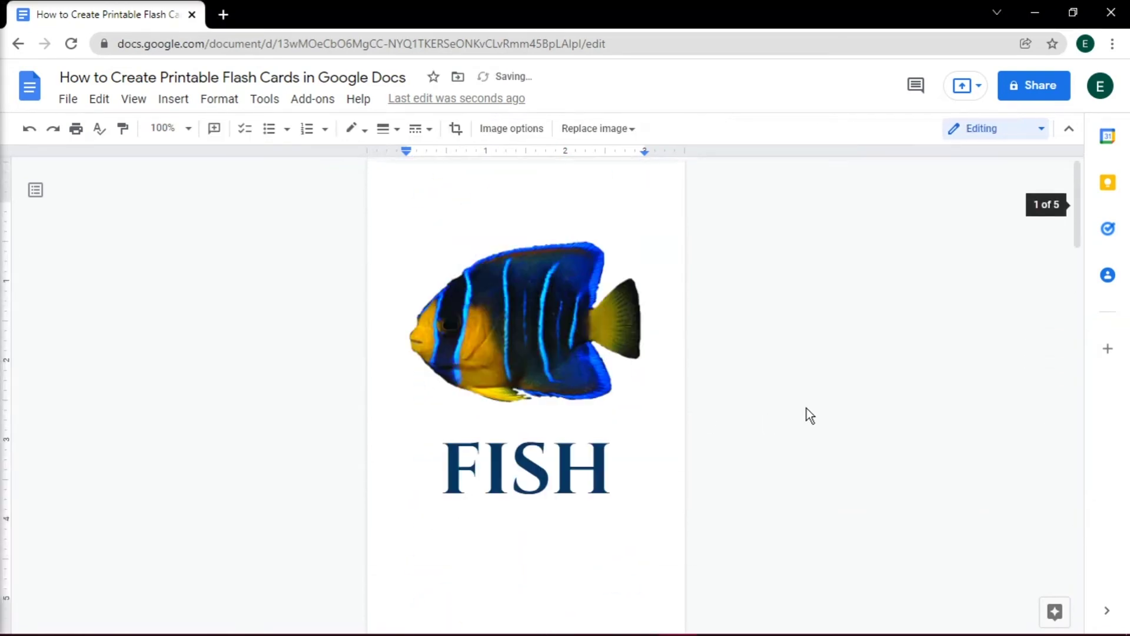
click(766, 320)
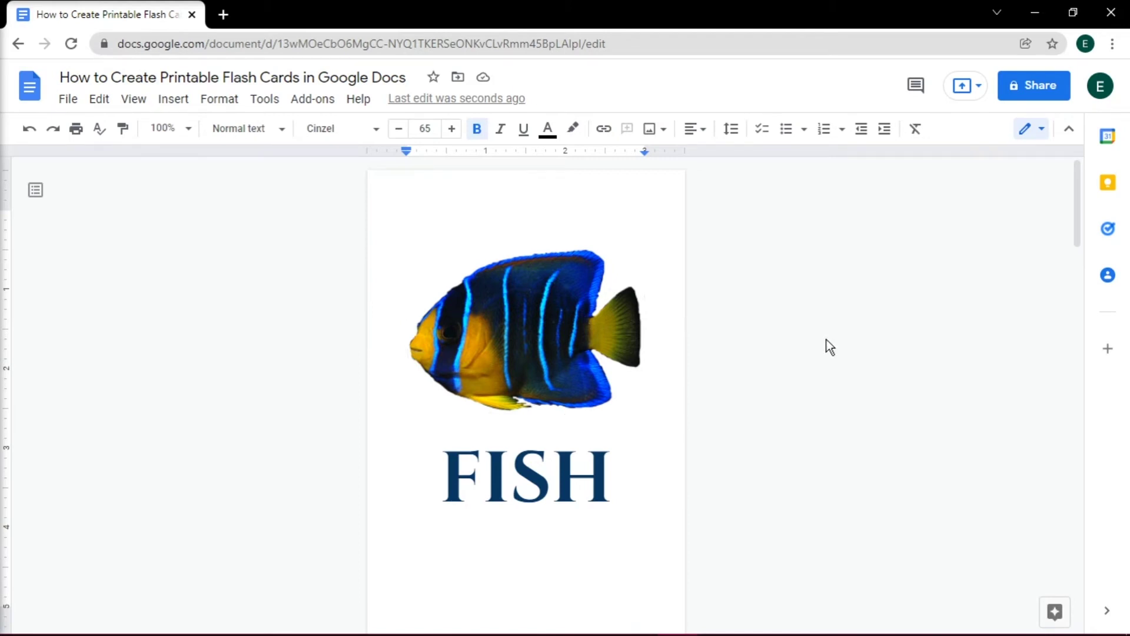
click(178, 100)
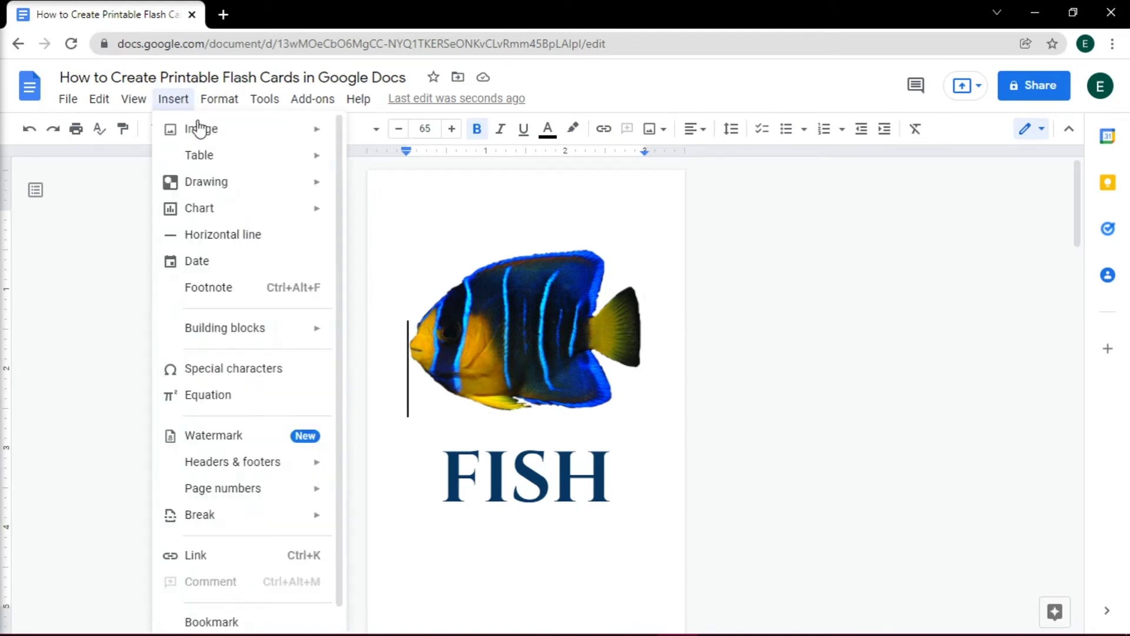
mouse_move(228, 196)
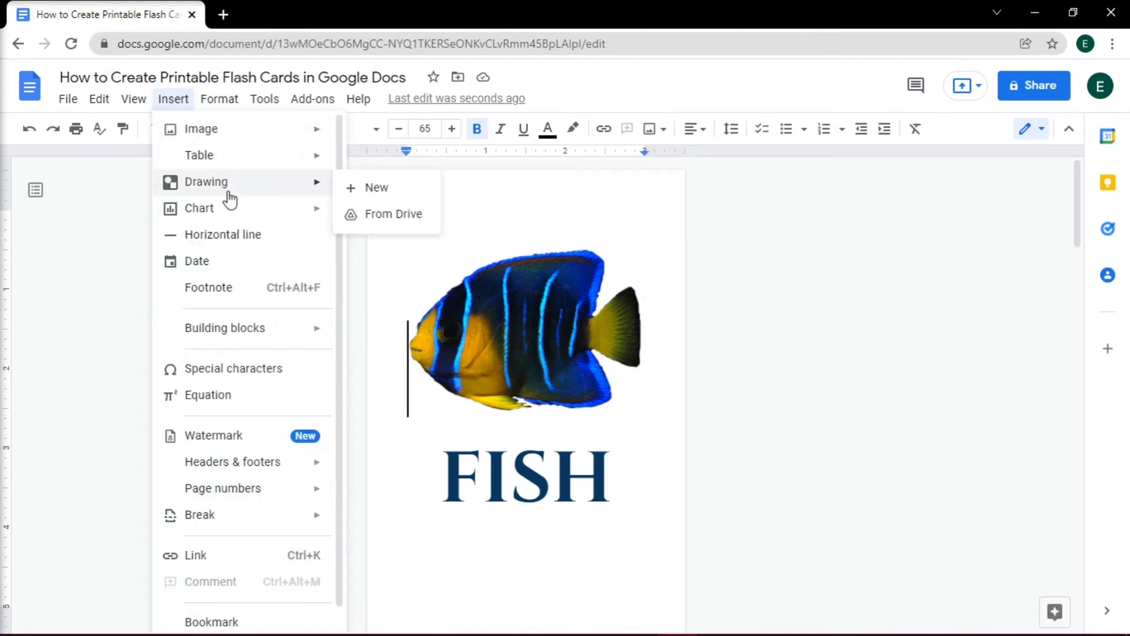
click(411, 192)
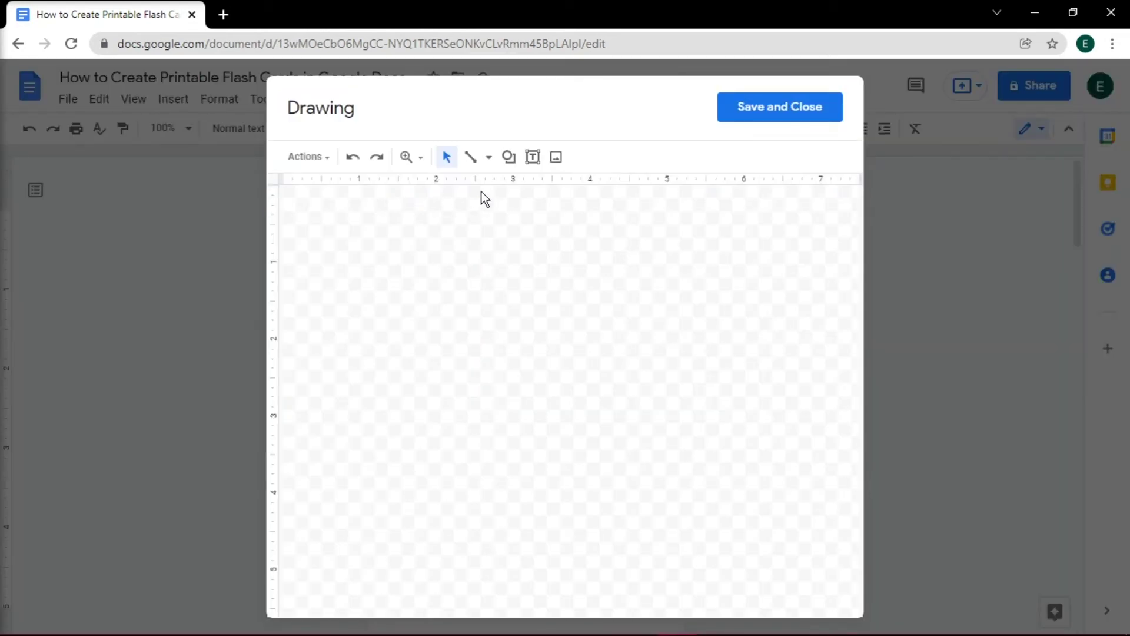
Step: Draw a tall rounded rectangle about 4.1 by 5 inches in the drawing
click(510, 164)
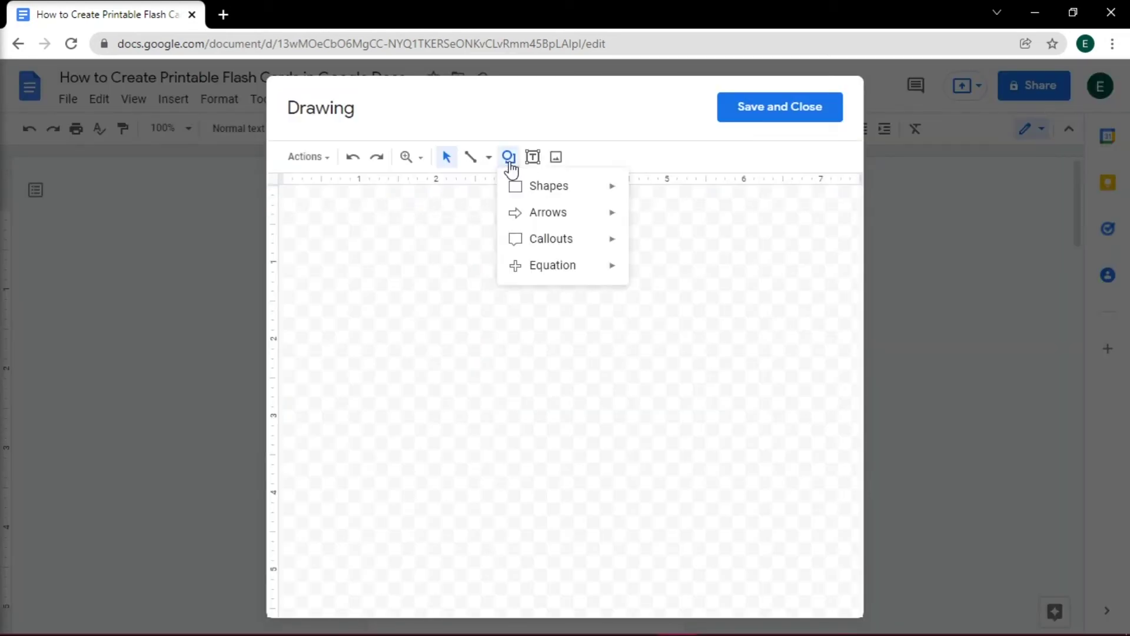
mouse_move(551, 192)
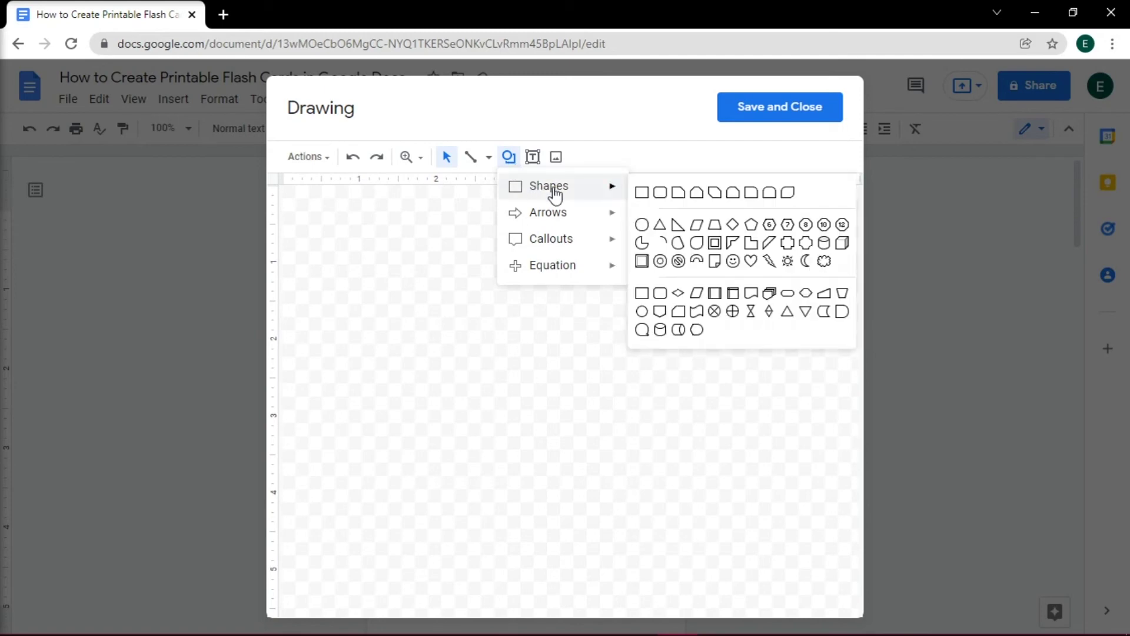
click(669, 193)
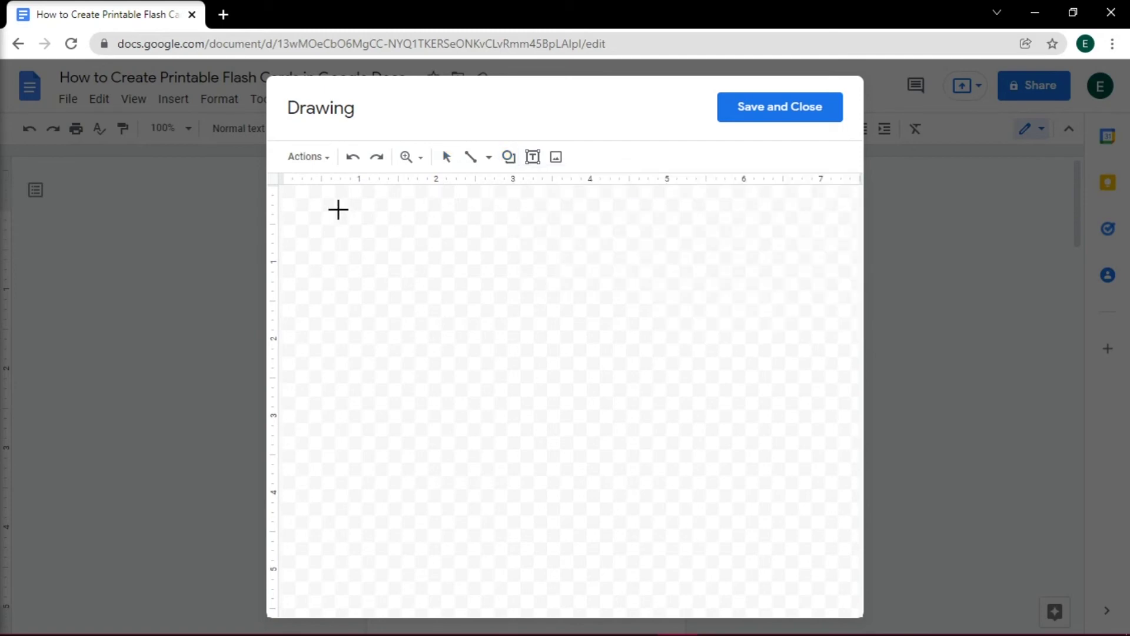
drag(399, 204, 715, 588)
Step: Give the rounded rectangle a thicker black outline and a transparent fill, and save the drawing into the document
click(637, 164)
click(668, 265)
click(588, 163)
click(618, 438)
click(612, 158)
click(612, 158)
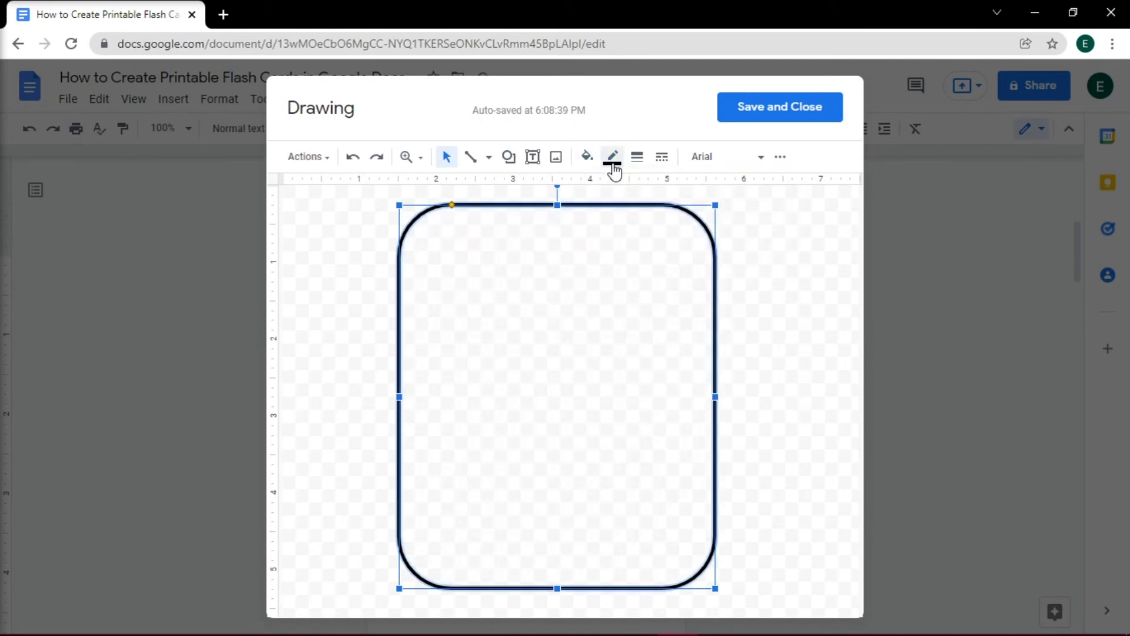
click(834, 108)
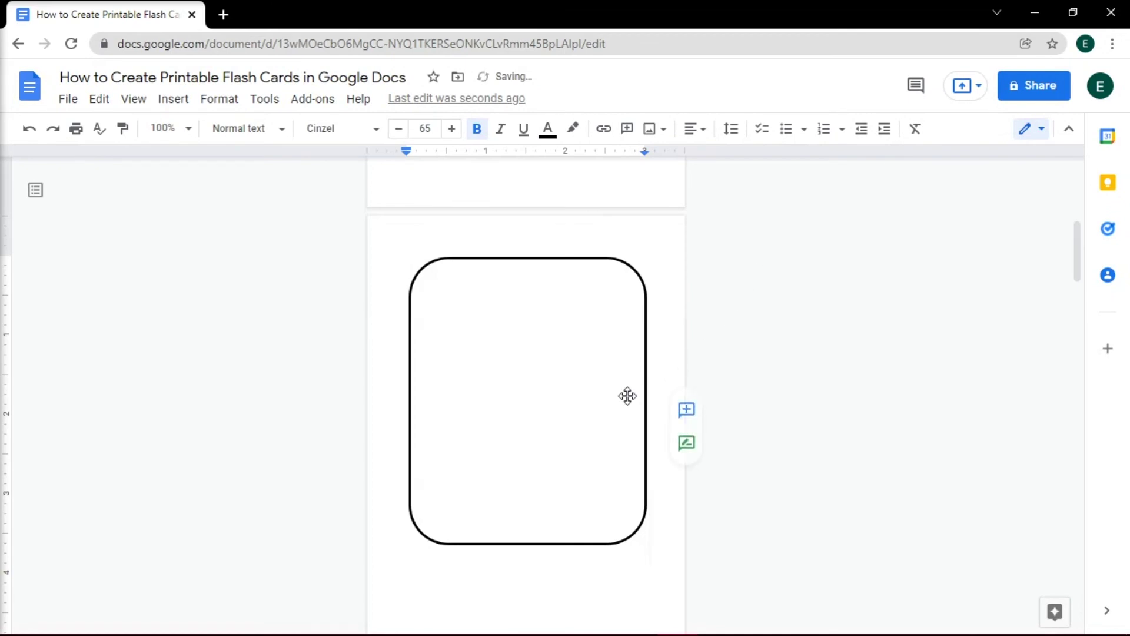
Step: Set the rounded frame behind the text and move it up onto the FISH card
click(613, 405)
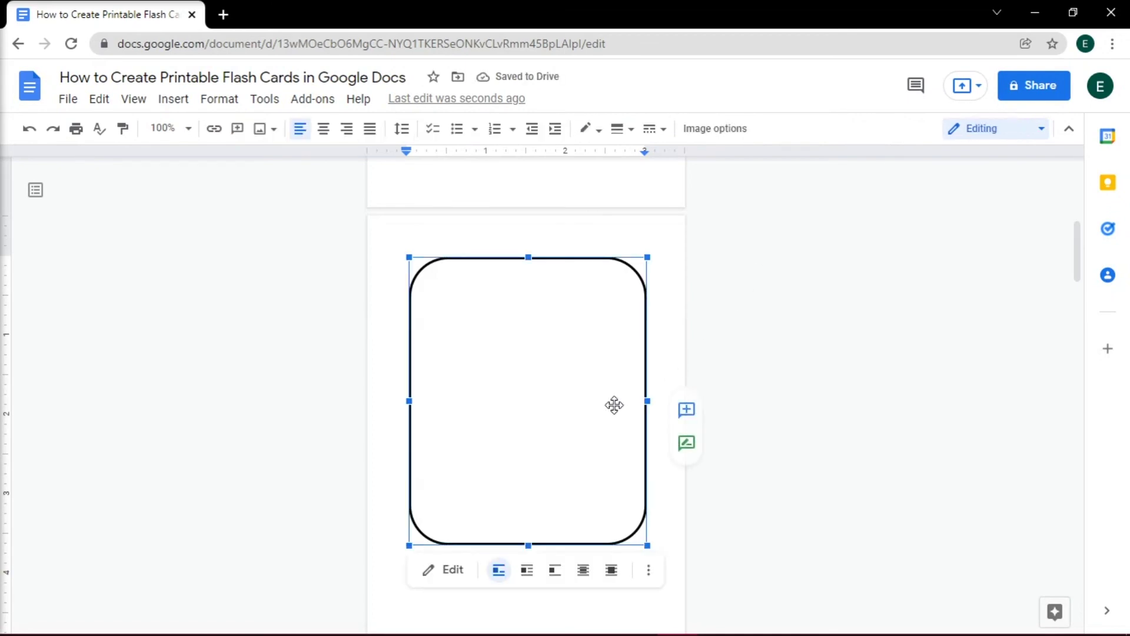
click(584, 570)
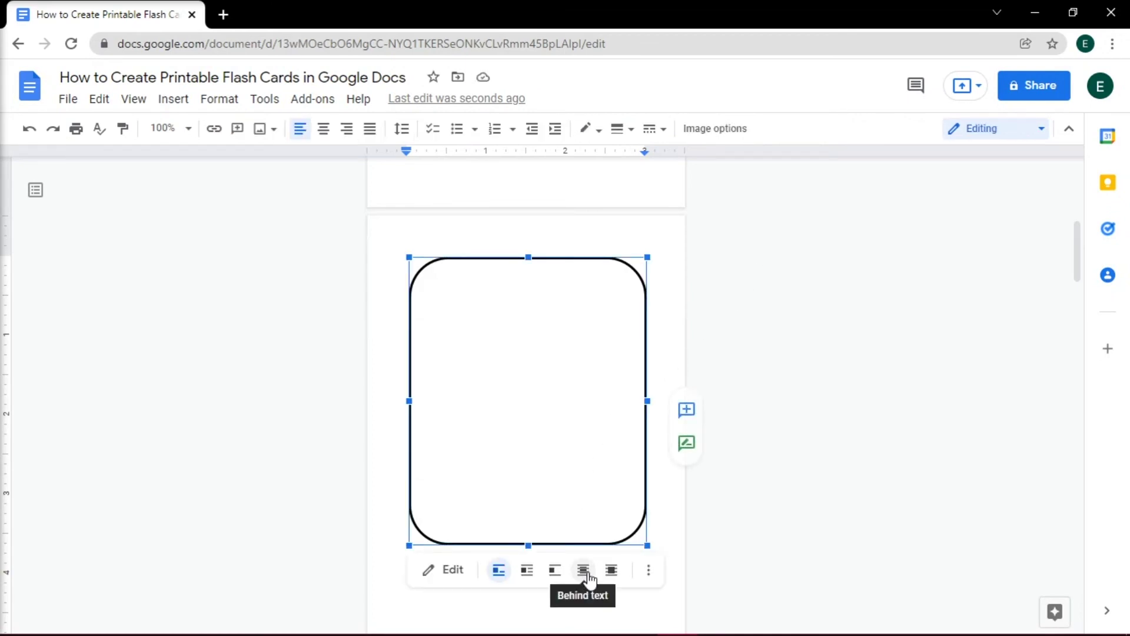
scroll(588, 578, up, 3)
drag(646, 522, 631, 417)
Step: Resize the frame to about 3.4 by 4.8 inches so it surrounds the fish picture and the word FISH
drag(637, 343, 658, 344)
drag(527, 489, 528, 562)
click(726, 513)
click(656, 451)
drag(398, 563, 387, 581)
drag(657, 451, 661, 451)
click(756, 506)
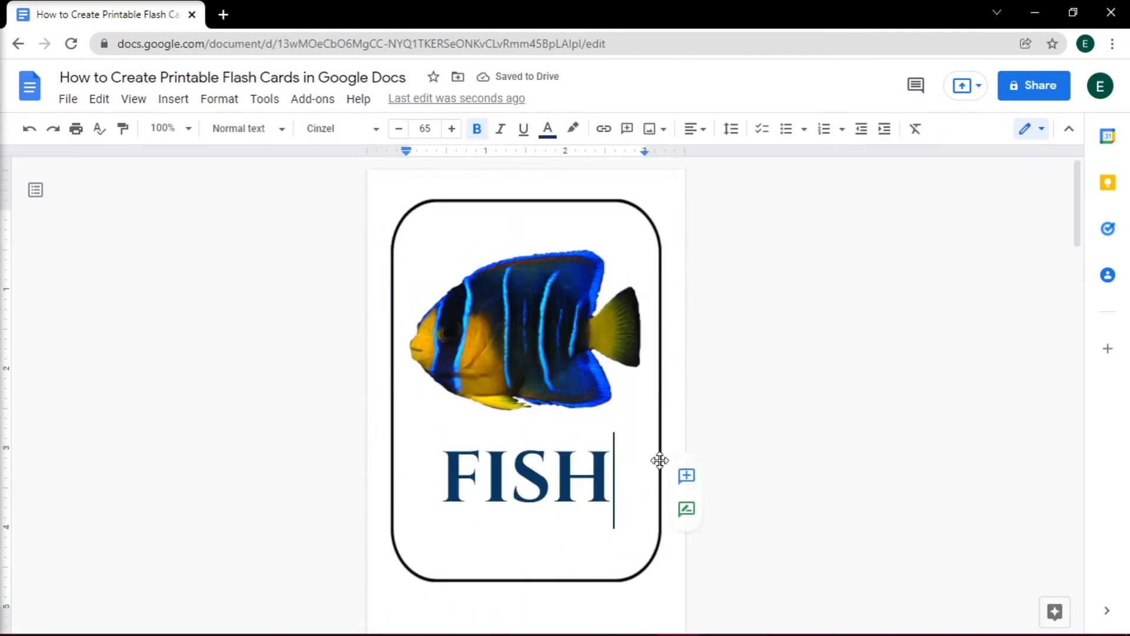
Step: Copy the FISH card's rounded frame and paste it onto the monkey card
right_click(660, 459)
click(698, 148)
scroll(588, 353, down, 5)
click(569, 336)
right_click(641, 277)
click(685, 344)
Step: Move and adjust the pasted frame so it surrounds the monkey picture and its word
drag(577, 330, 448, 390)
scroll(588, 461, down, 1)
scroll(587, 461, up, 1)
drag(588, 462, 588, 436)
drag(530, 229, 530, 193)
scroll(532, 351, down, 3)
drag(527, 363, 528, 345)
scroll(647, 412, up, 3)
Step: Paste the frame onto the third card and position it around the picture and word
scroll(706, 450, down, 5)
click(456, 247)
key(ctrl+v)
drag(653, 299, 518, 294)
Step: Paste the frame onto the COW card and position it around the picture and word
scroll(771, 379, down, 6)
click(647, 294)
key(ctrl+v)
drag(675, 306, 539, 307)
Step: Paste the frame onto the BIRD card, align it around the picture and word, and return to the first cards
scroll(630, 379, down, 8)
click(630, 379)
key(ctrl+v)
drag(656, 378, 517, 371)
drag(620, 506, 627, 507)
scroll(649, 511, up, 3)
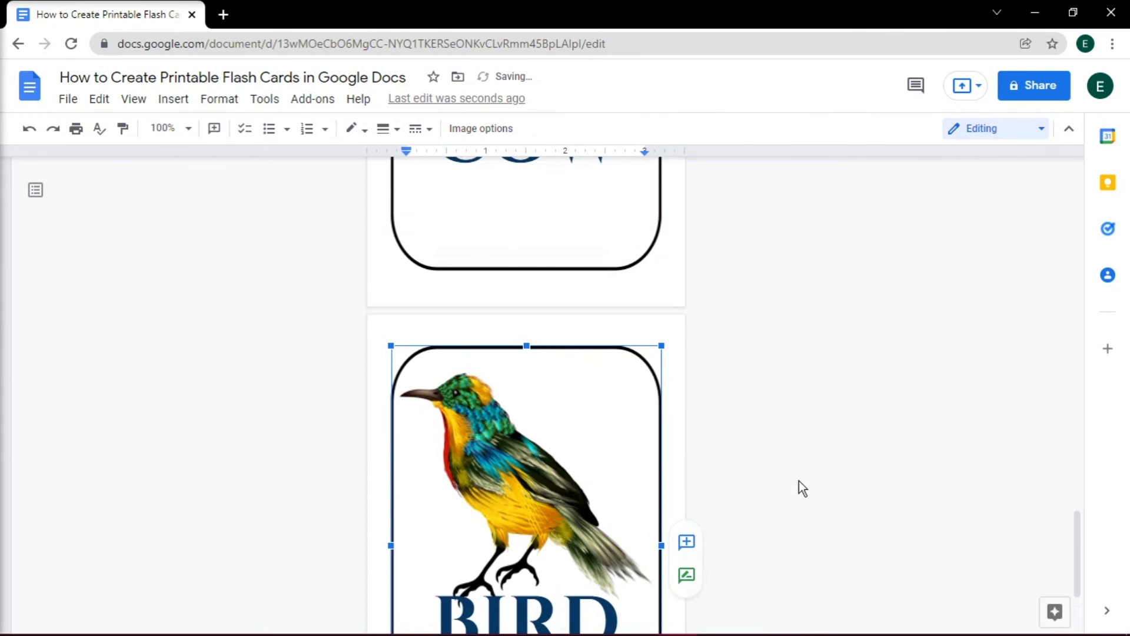
click(800, 481)
scroll(799, 481, up, 12)
scroll(800, 481, up, 12)
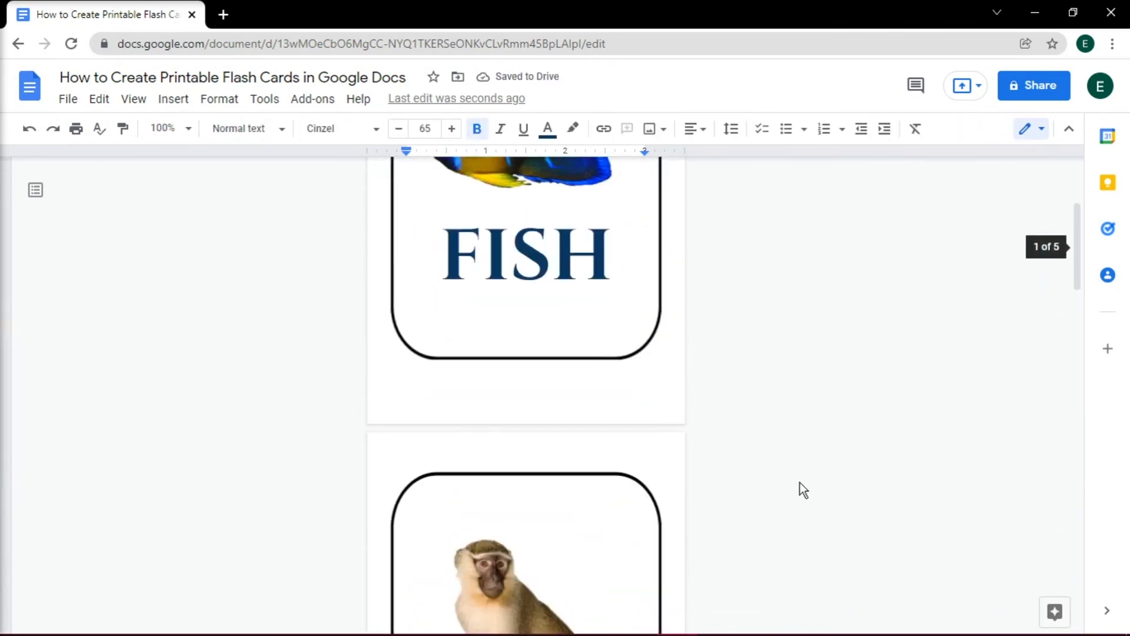